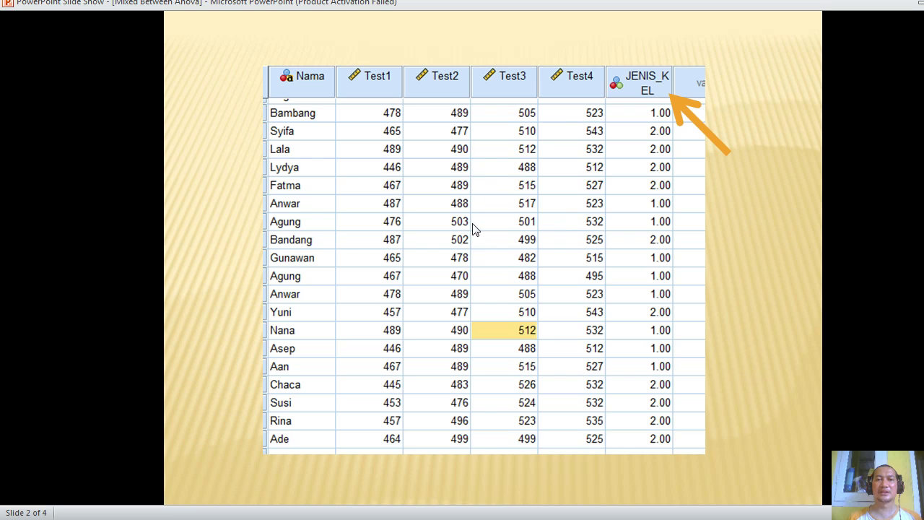
# - Advance the slide show to the ASUMSI slide, then switch to the SPSS data editor holding the 6.one way anova repeated_REV_TAMBAH SAMPLE.sav dataset
pyautogui.click(638, 240)
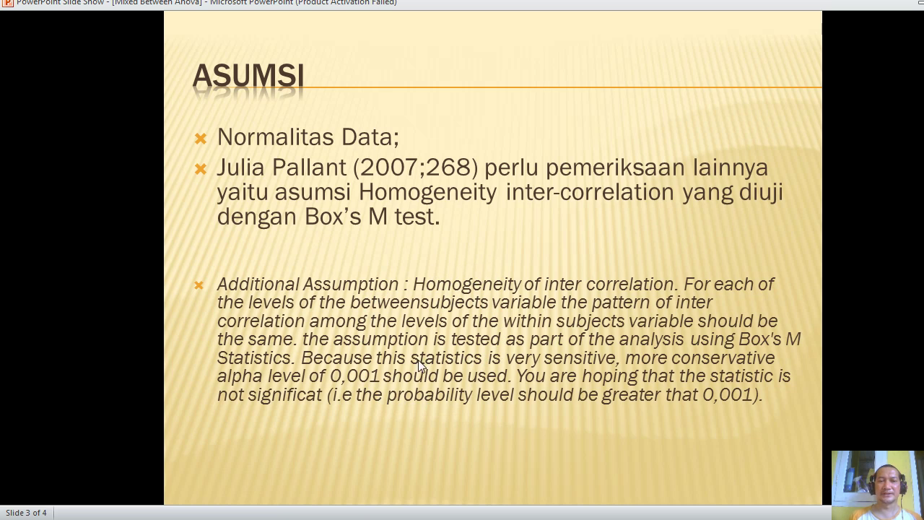
pyautogui.moveTo(242, 516)
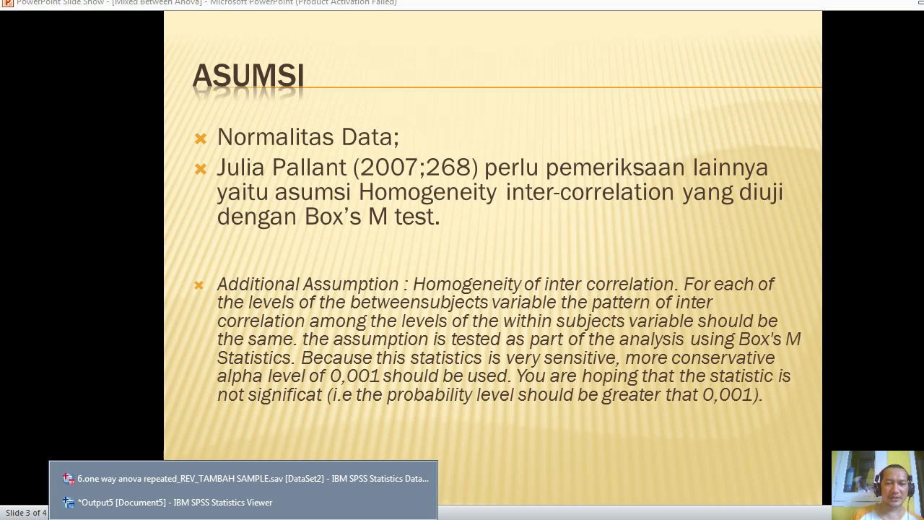
pyautogui.click(224, 478)
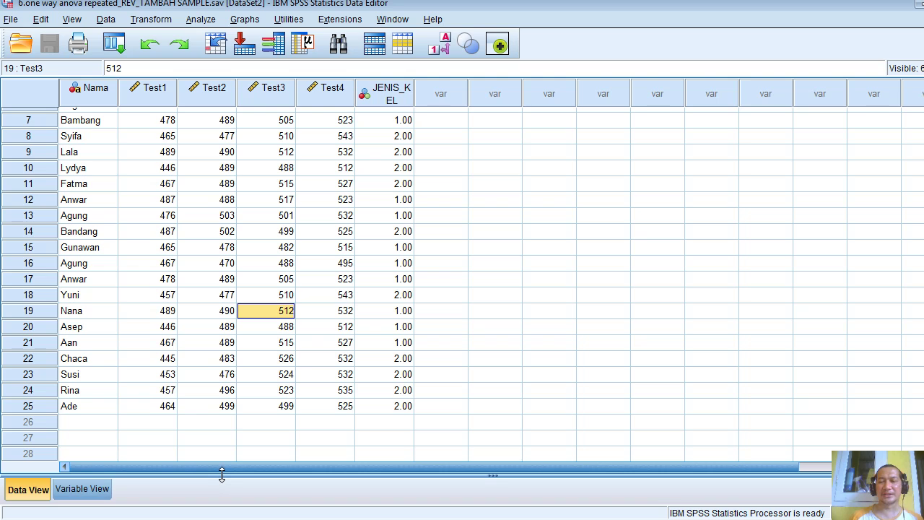
# - Examine the names, four test scores and JENIS_KEL codes from the first record through the end of the dataset
pyautogui.hotkey('ctrl', 'Up')
pyautogui.press('Left')
pyautogui.press('Left')
pyautogui.press('Left')
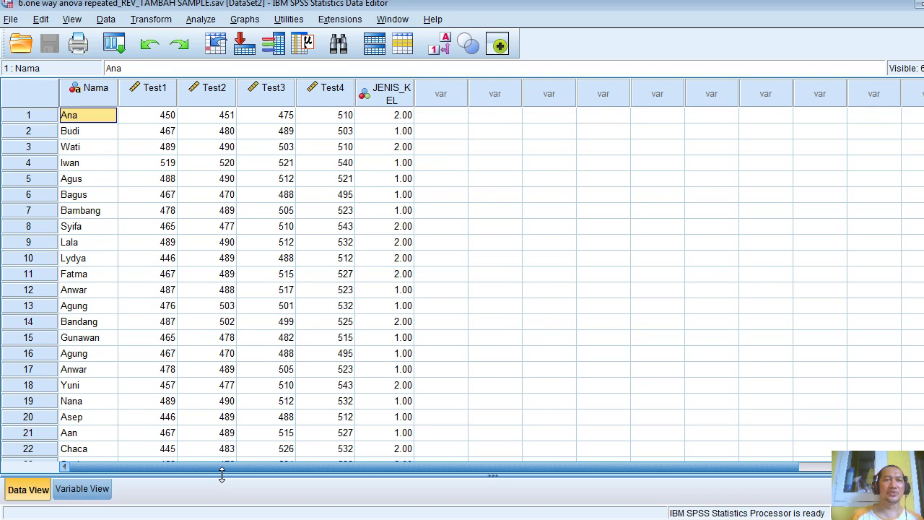
pyautogui.press('Down')
pyautogui.press('Up')
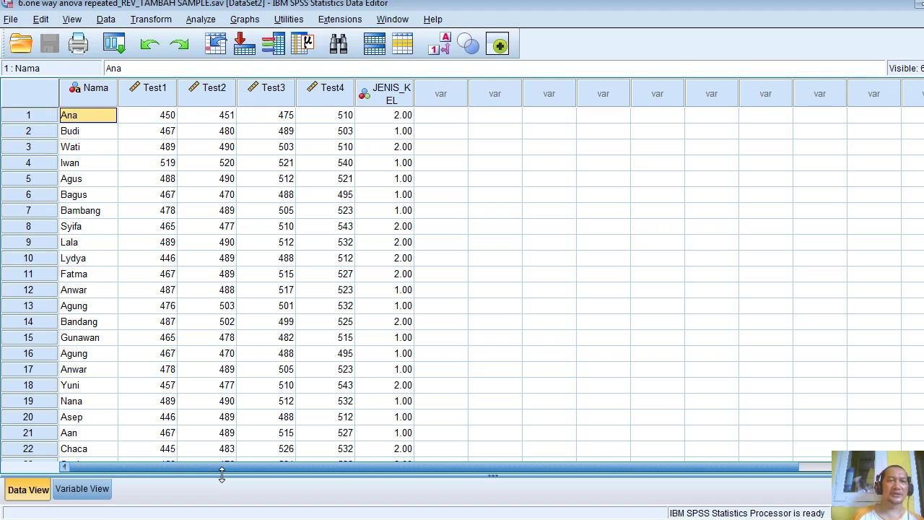
pyautogui.press('Down')
pyautogui.press('Down')
pyautogui.press('Down')
pyautogui.press('Down')
pyautogui.press('Down')
pyautogui.press('Down')
pyautogui.press('Down')
pyautogui.press('Down')
pyautogui.press('Down')
pyautogui.press('Down')
pyautogui.press('Down')
pyautogui.press('Down')
pyautogui.press('Down')
pyautogui.press('Down')
pyautogui.press('Down')
pyautogui.press('Down')
pyautogui.press('Down')
pyautogui.press('Down')
pyautogui.press('Down')
pyautogui.press('Down')
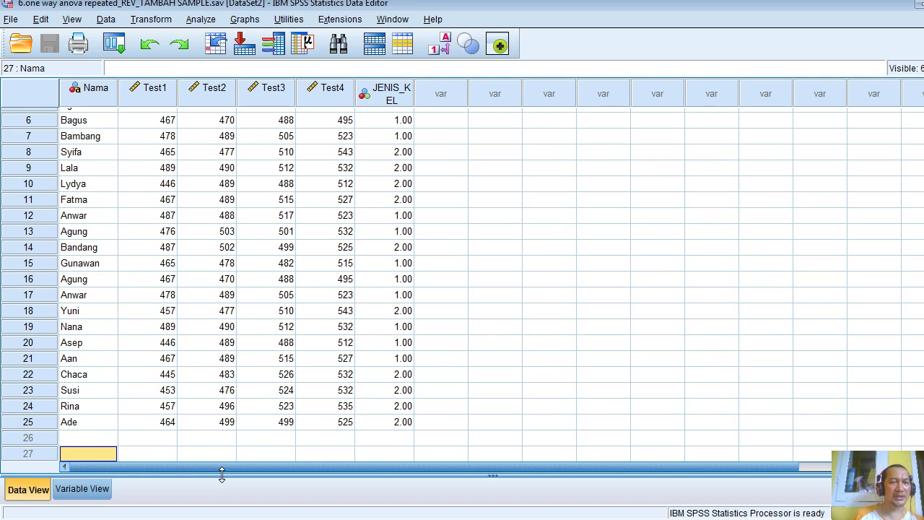
pyautogui.press('Up')
pyautogui.press('Up')
pyautogui.press('Up')
pyautogui.press('Up')
pyautogui.press('Up')
pyautogui.press('Up')
pyautogui.press('Up')
pyautogui.press('Up')
pyautogui.press('Up')
pyautogui.press('Up')
pyautogui.press('Up')
pyautogui.press('Up')
pyautogui.press('Up')
pyautogui.press('Up')
pyautogui.press('Up')
pyautogui.press('Up')
pyautogui.press('Up')
pyautogui.press('Up')
pyautogui.press('Up')
pyautogui.press('Up')
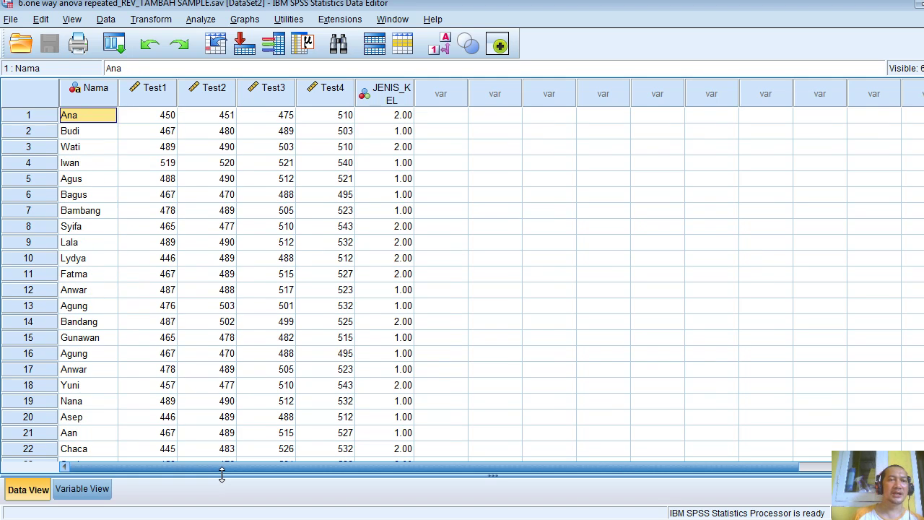
pyautogui.press('Down')
pyautogui.press('Down')
pyautogui.press('Down')
pyautogui.press('Down')
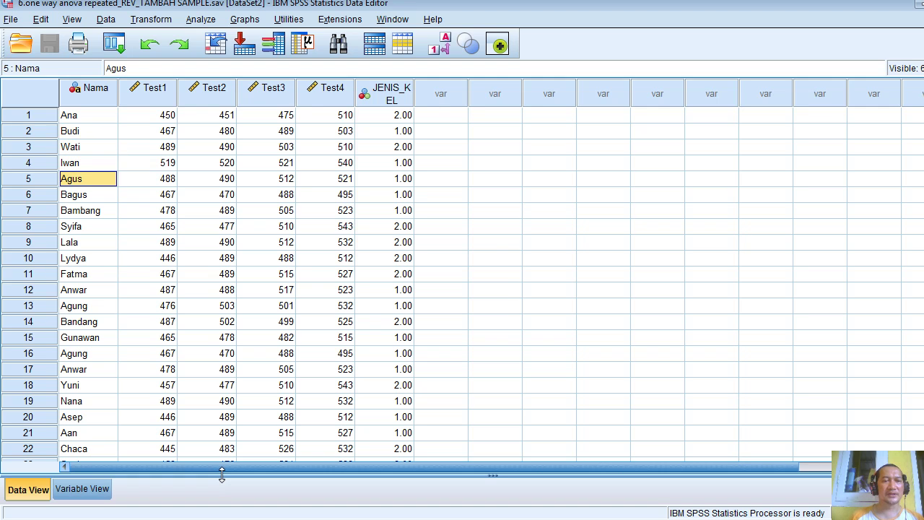
pyautogui.press('Down')
pyautogui.press('Down')
pyautogui.press('Down')
pyautogui.press('Down')
pyautogui.press('Down')
pyautogui.press('Down')
pyautogui.press('Down')
pyautogui.press('Down')
pyautogui.press('Down')
pyautogui.press('Down')
pyautogui.press('Down')
pyautogui.press('Down')
pyautogui.press('Down')
pyautogui.press('Down')
pyautogui.press('Down')
pyautogui.press('Down')
pyautogui.press('Down')
pyautogui.press('Down')
pyautogui.press('Down')
pyautogui.press('Down')
pyautogui.press('Up')
pyautogui.press('Up')
pyautogui.press('Up')
pyautogui.press('Down')
pyautogui.press('Up')
pyautogui.press('Up')
pyautogui.press('Up')
pyautogui.press('Up')
pyautogui.press('Up')
pyautogui.press('Up')
pyautogui.press('Up')
pyautogui.press('Up')
pyautogui.press('Up')
pyautogui.press('Up')
pyautogui.press('Up')
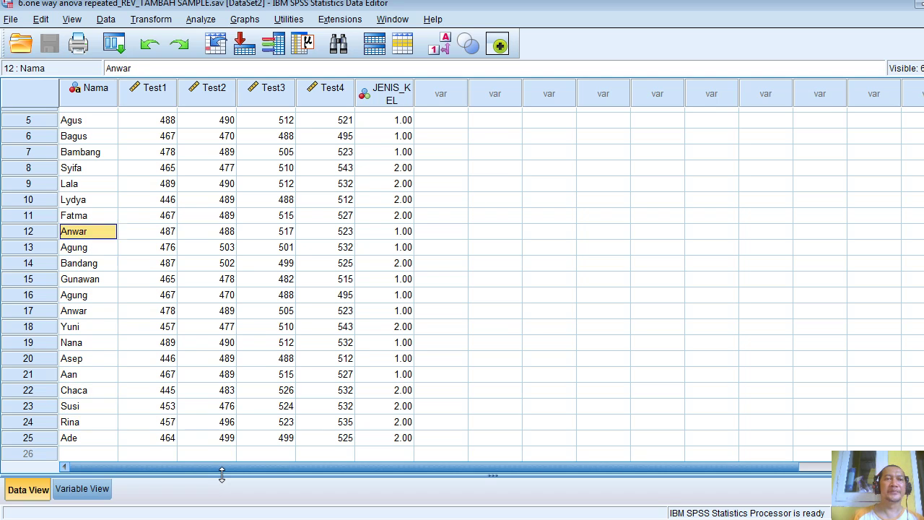
pyautogui.press('Up')
pyautogui.press('Up')
pyautogui.press('Up')
pyautogui.press('Up')
pyautogui.press('Up')
pyautogui.press('Up')
pyautogui.press('Up')
pyautogui.press('Up')
pyautogui.press('Up')
pyautogui.press('Up')
pyautogui.press('Up')
pyautogui.press('Up')
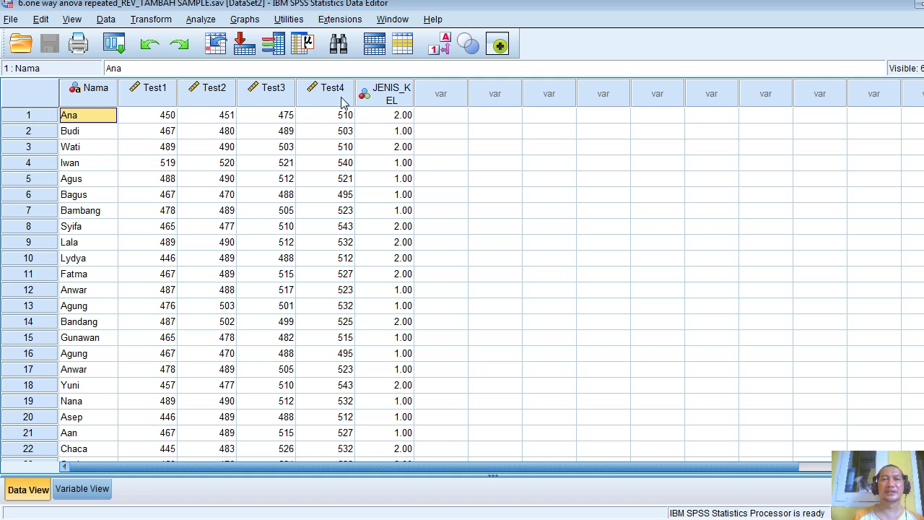
# - Widen the JENIS_KEL column and define its value labels as 1 = LAKI-LAKI and 2 = PEREMPUAN
pyautogui.moveTo(412, 94); pyautogui.dragTo(433, 88)
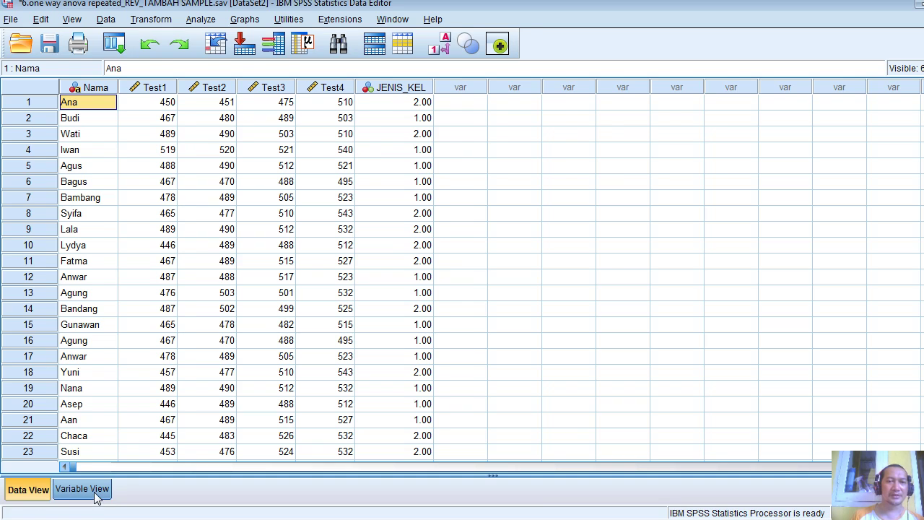
pyautogui.click(93, 491)
pyautogui.click(409, 165)
pyautogui.click(415, 164)
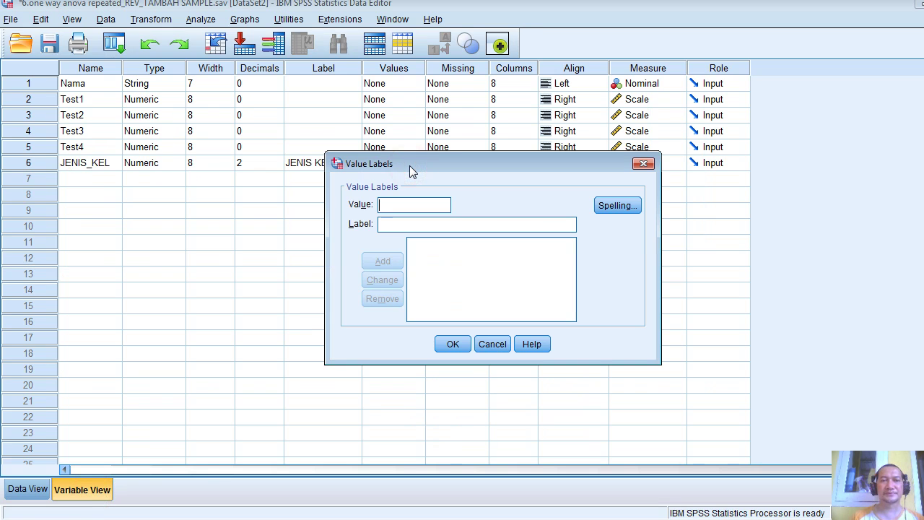
pyautogui.write('1')
pyautogui.press('Tab')
pyautogui.write('LAKI-LAKI')
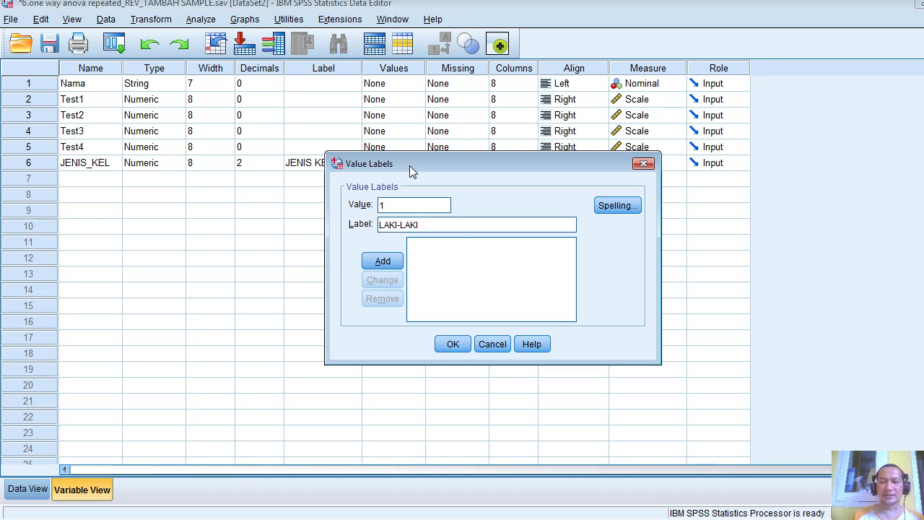
pyautogui.press('Return')
pyautogui.write('2PEREMPUAN')
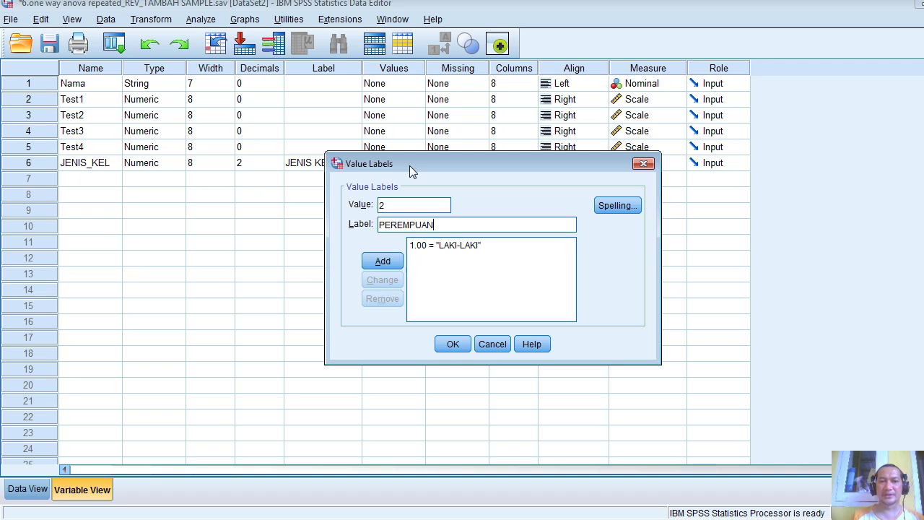
pyautogui.press('Return')
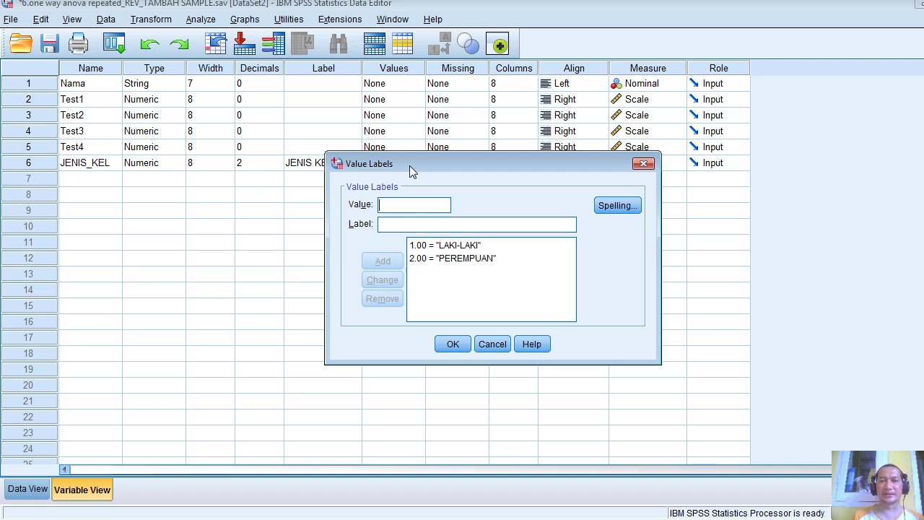
pyautogui.click(450, 342)
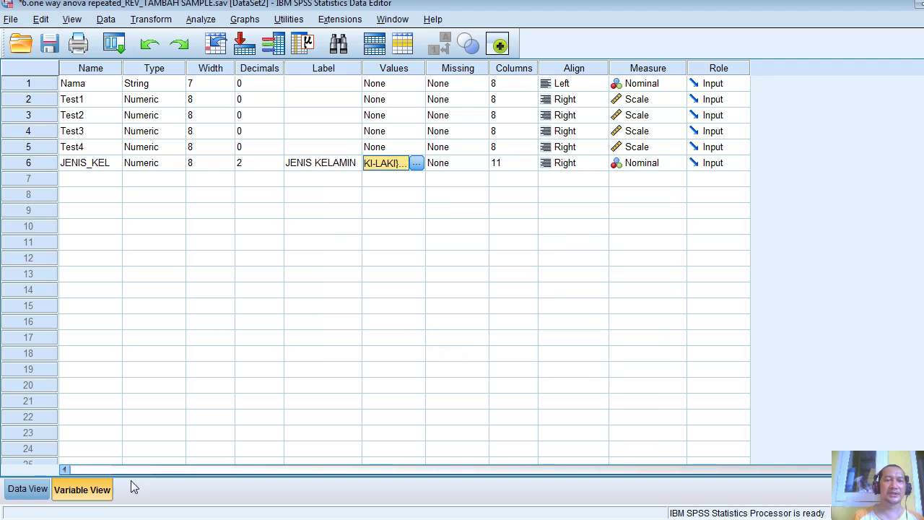
pyautogui.click(28, 489)
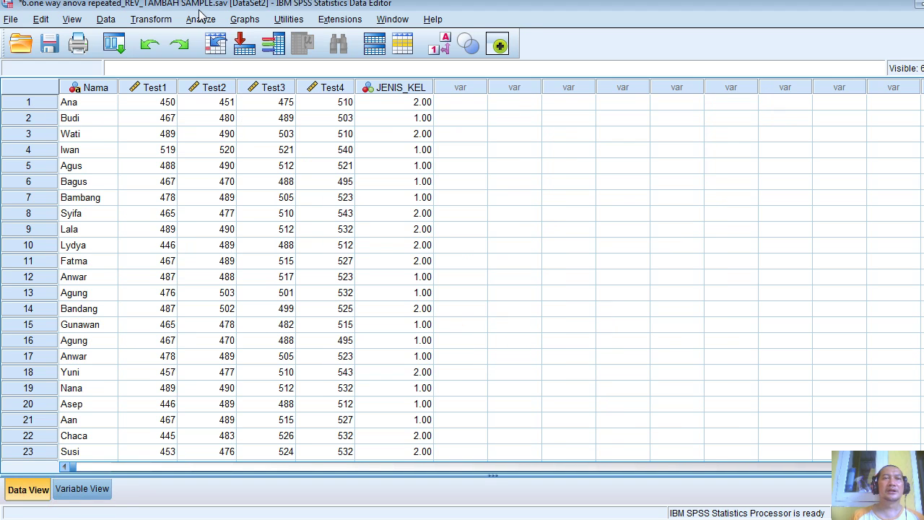
# - Start a General Linear Model Repeated Measures analysis and reset the existing within-subject factor definition
pyautogui.click(199, 20)
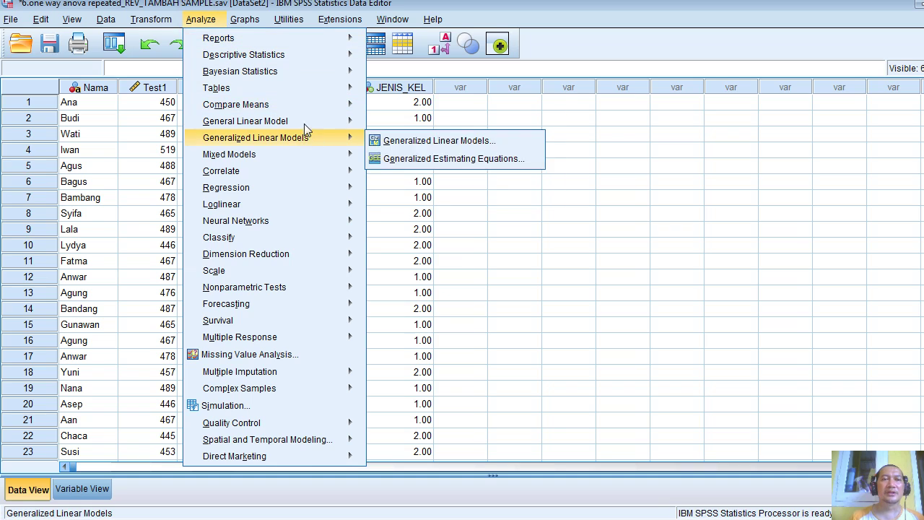
pyautogui.moveTo(303, 127)
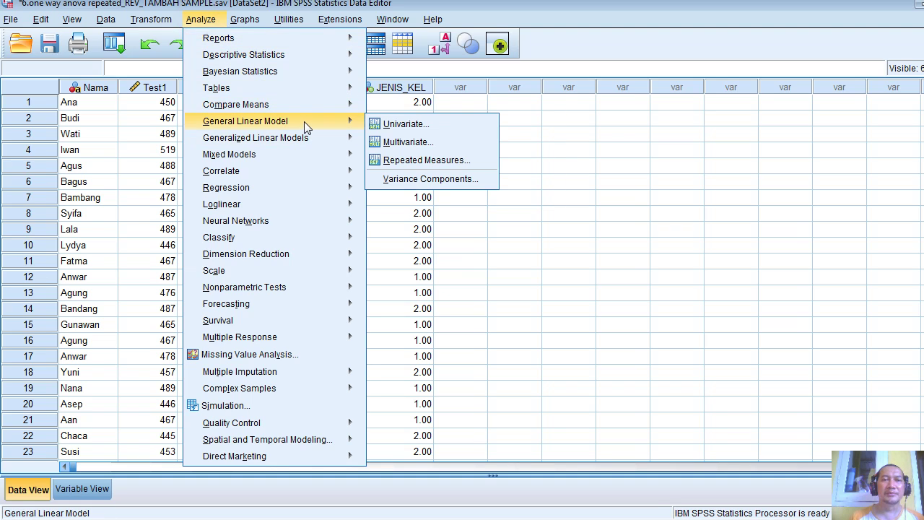
pyautogui.click(451, 166)
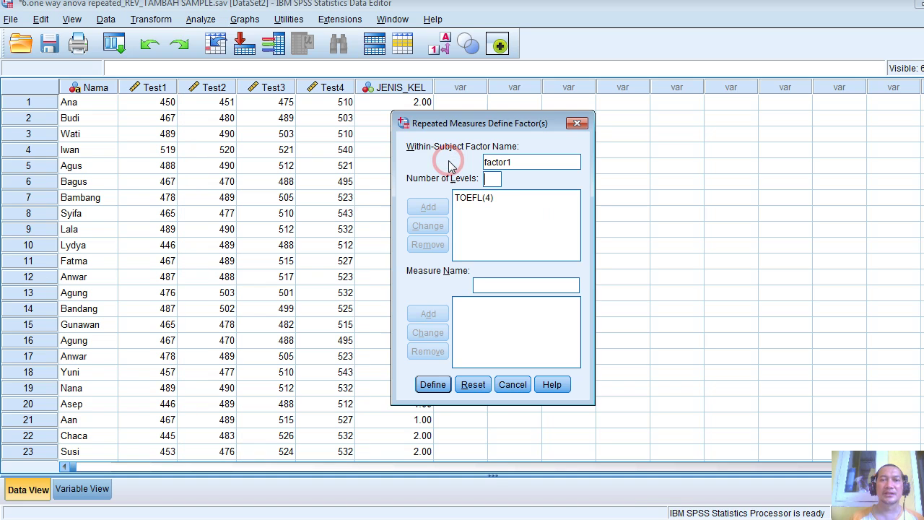
pyautogui.click(475, 199)
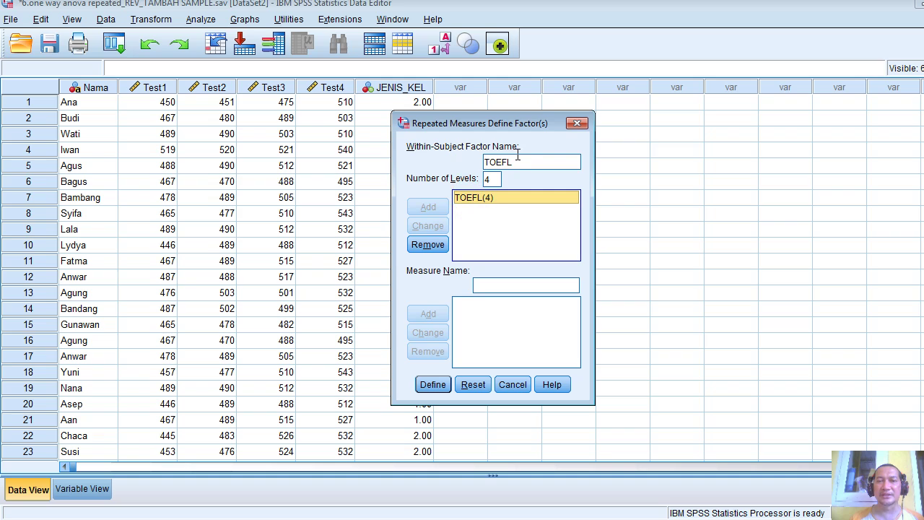
pyautogui.moveTo(514, 162); pyautogui.dragTo(495, 287)
pyautogui.click(475, 386)
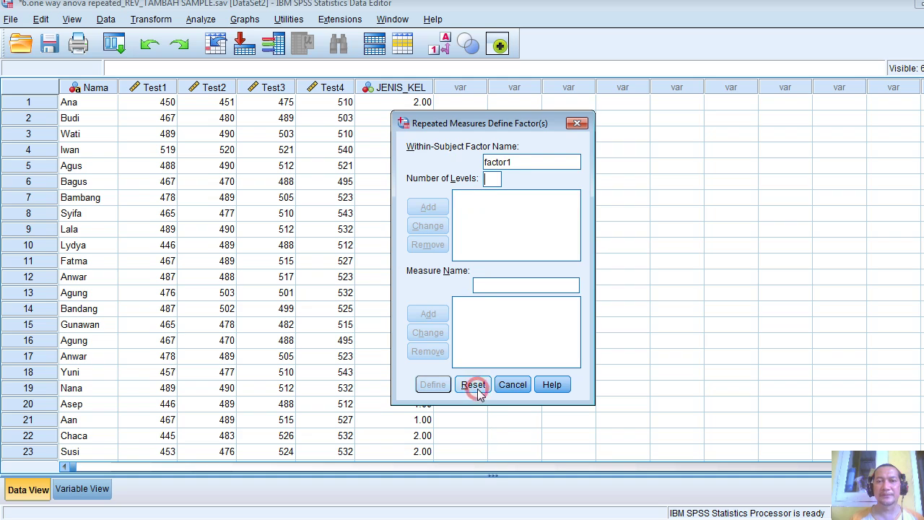
# - Define a within-subject factor named TOEFL with 4 levels and proceed to the variable assignment
pyautogui.doubleClick(516, 162)
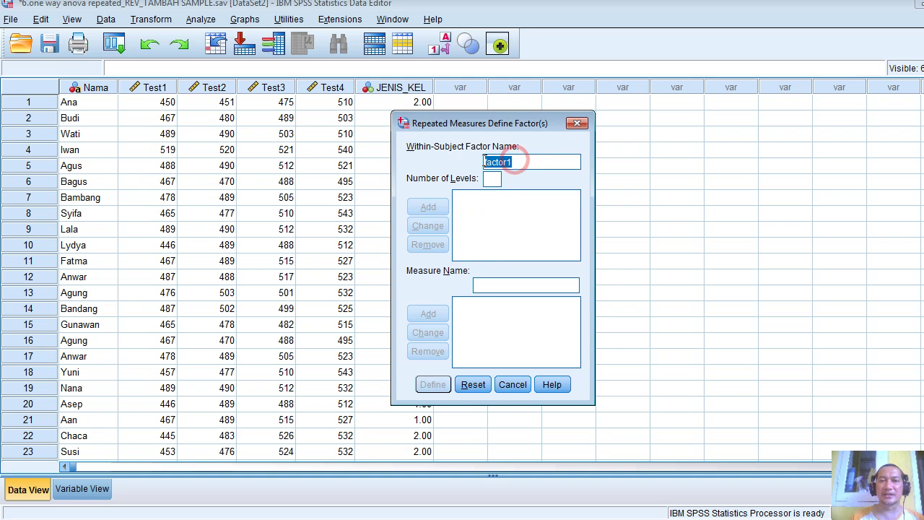
pyautogui.press('BackSpace')
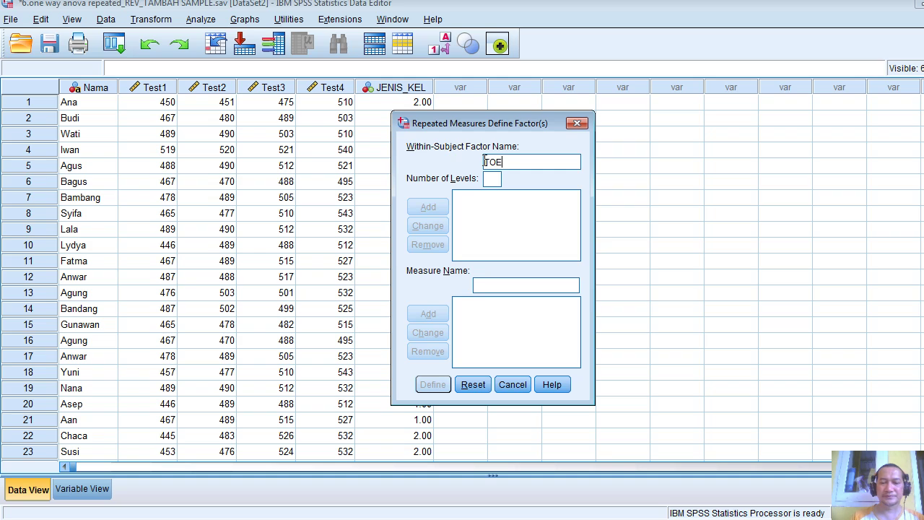
pyautogui.click(495, 179)
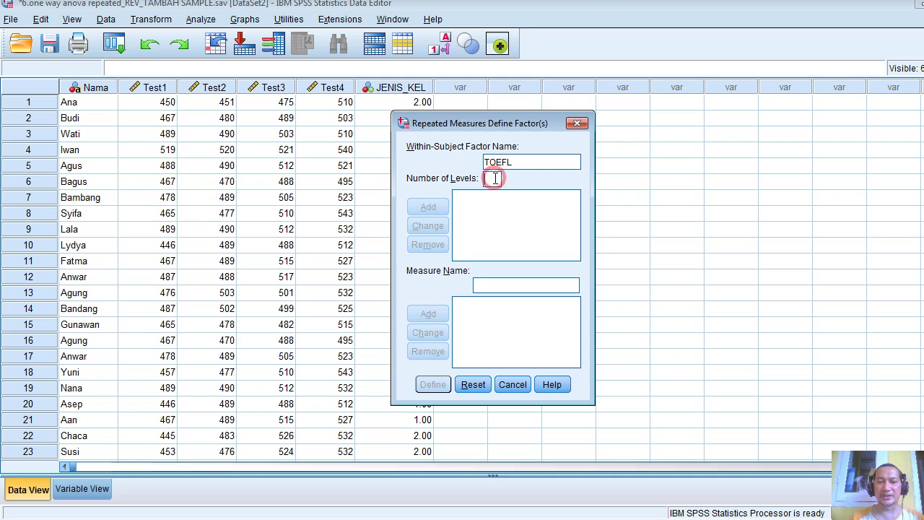
pyautogui.write('4')
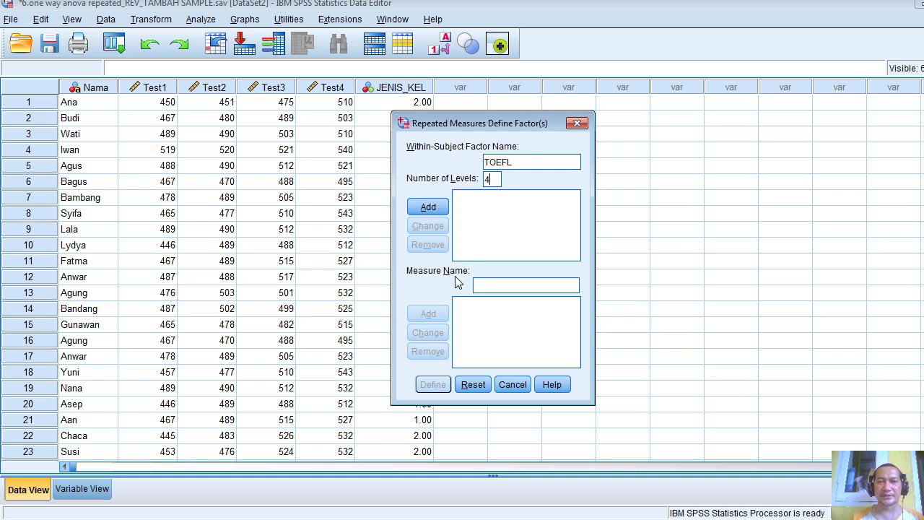
pyautogui.click(430, 209)
pyautogui.click(442, 388)
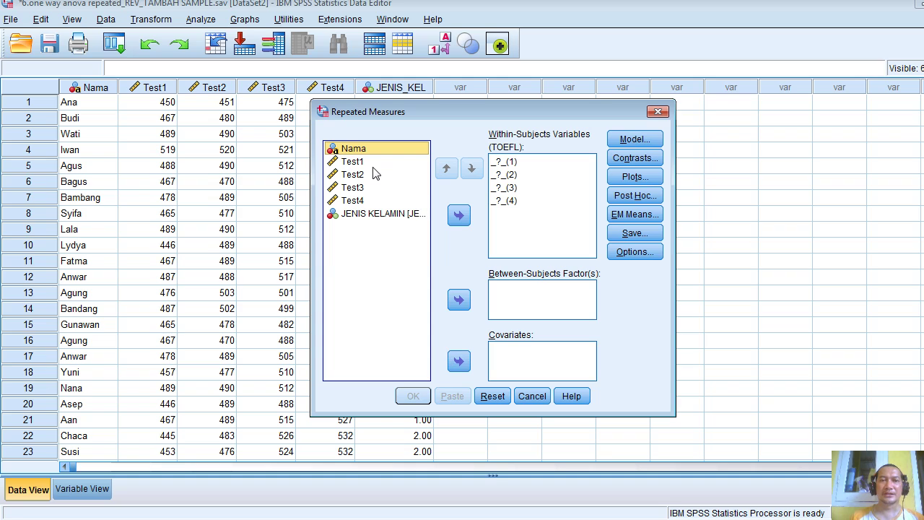
# - Assign Test1 through Test4 as the within-subjects variables and JENIS KELAMIN as the between-subjects factor
pyautogui.click(364, 162)
pyautogui.keyDown('shift'); pyautogui.click(365, 201); pyautogui.keyUp('shift')
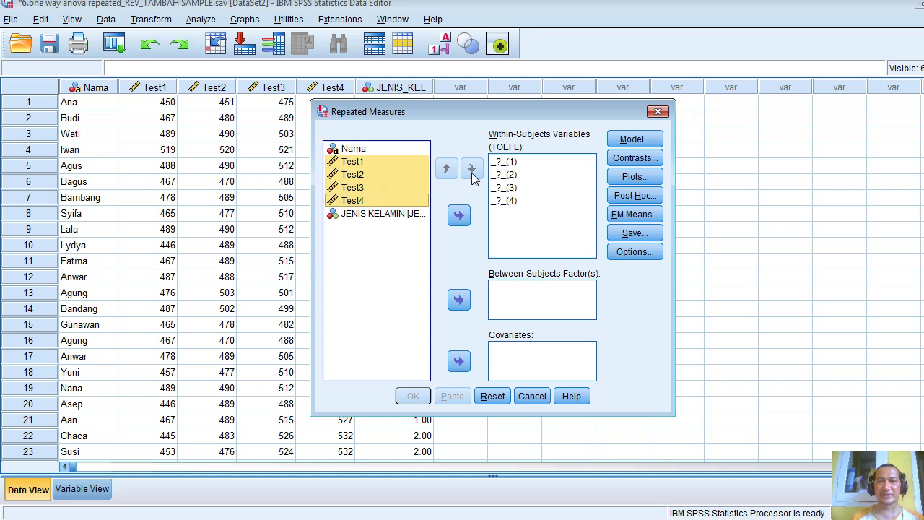
pyautogui.click(459, 215)
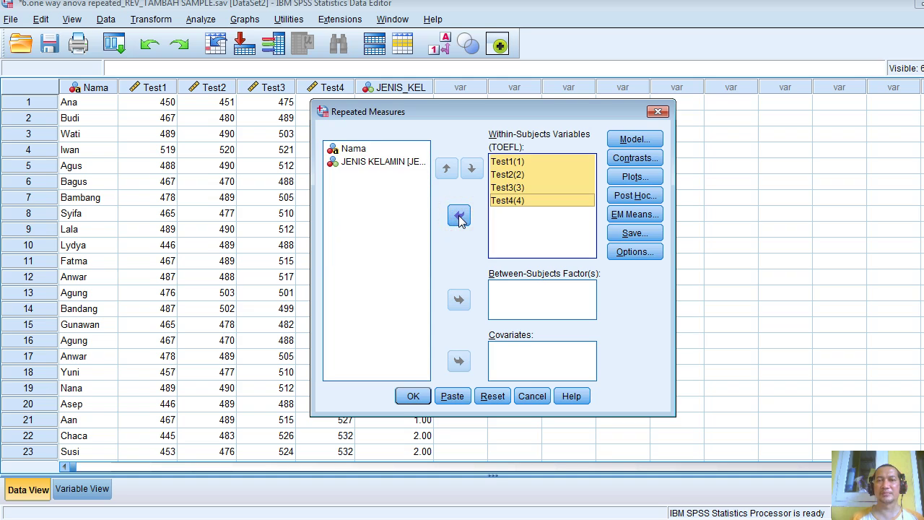
pyautogui.click(407, 163)
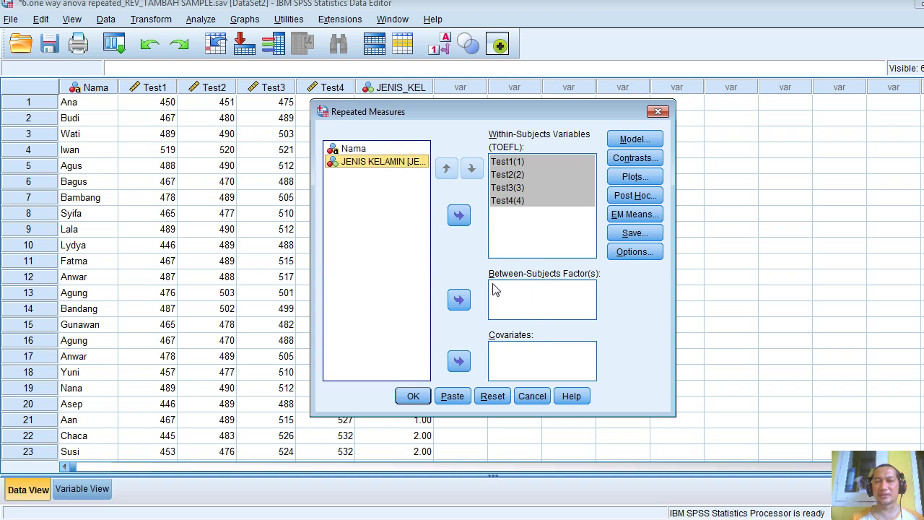
pyautogui.click(459, 299)
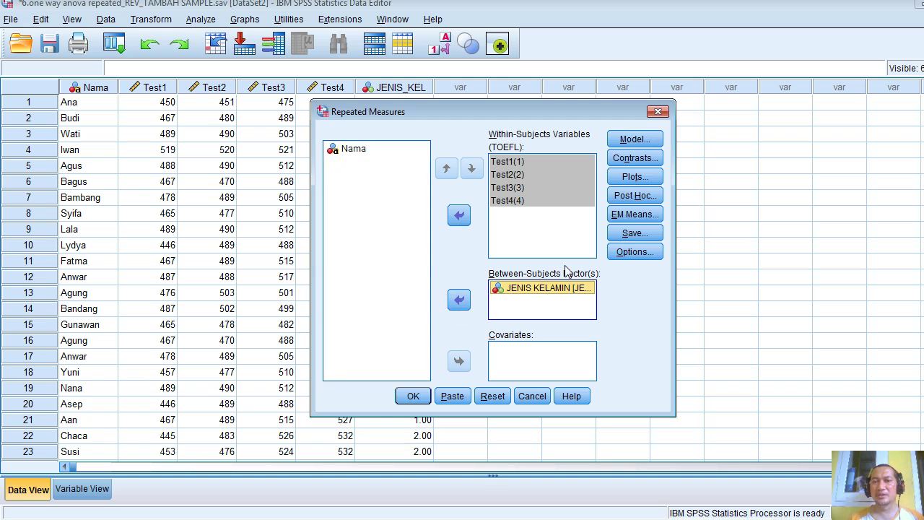
# - Select the additional statistics to display in the Repeated Measures options and apply them
pyautogui.click(621, 251)
pyautogui.click(388, 209)
pyautogui.click(551, 227)
pyautogui.click(459, 336)
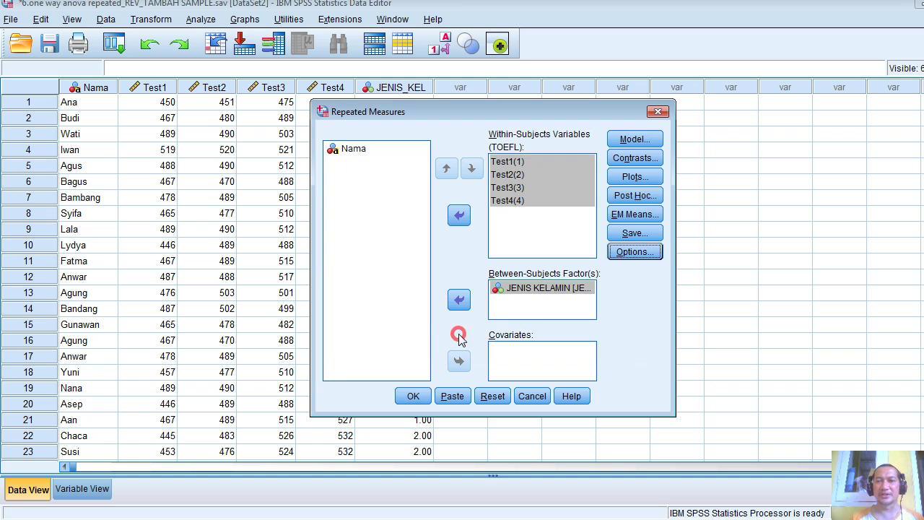
# - Add a line profile plot with TOEFL on the horizontal axis and JENIS_KEL as separate lines, and run the analysis
pyautogui.click(634, 177)
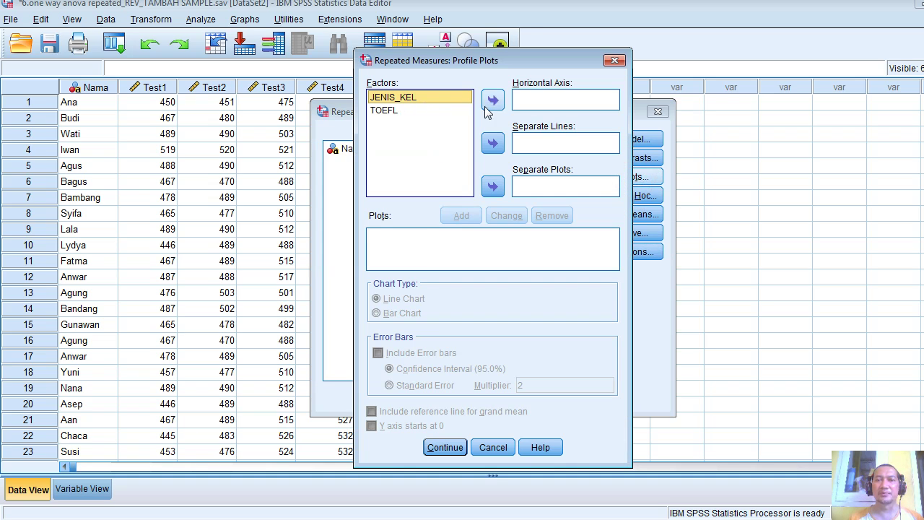
pyautogui.click(494, 143)
pyautogui.click(386, 112)
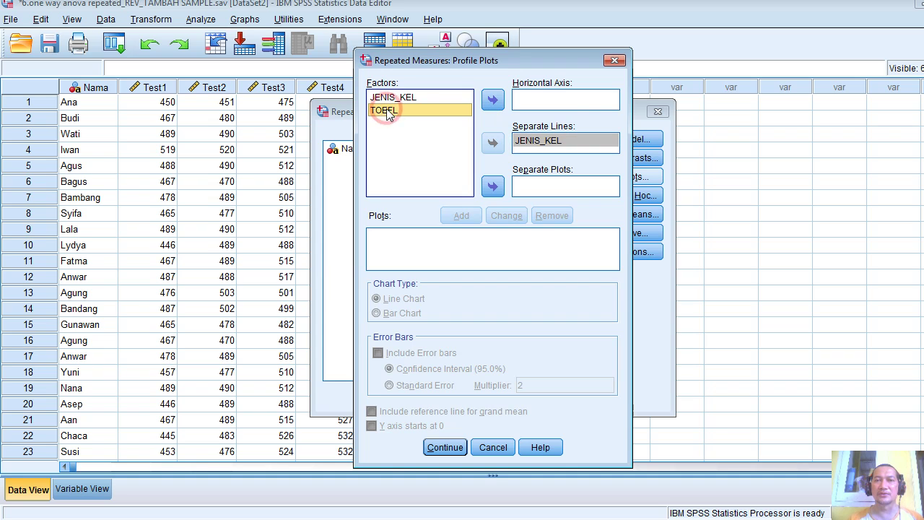
pyautogui.click(491, 102)
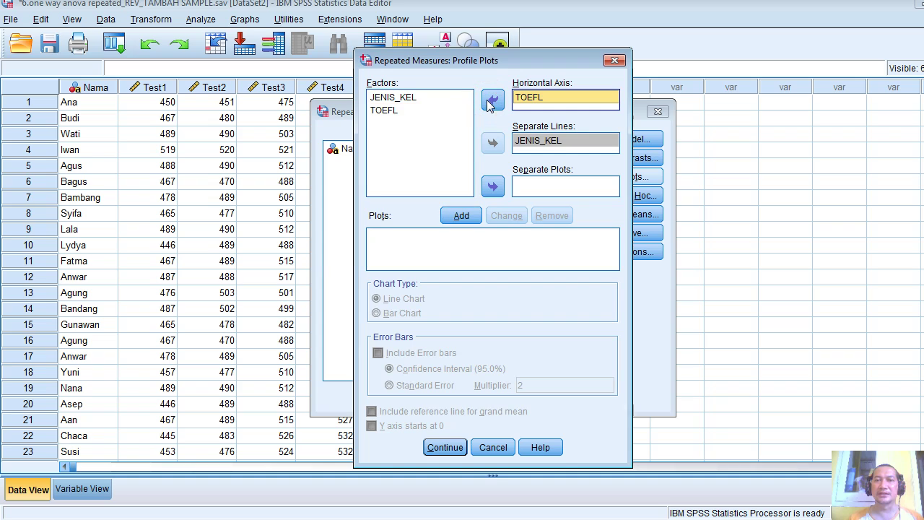
pyautogui.click(463, 215)
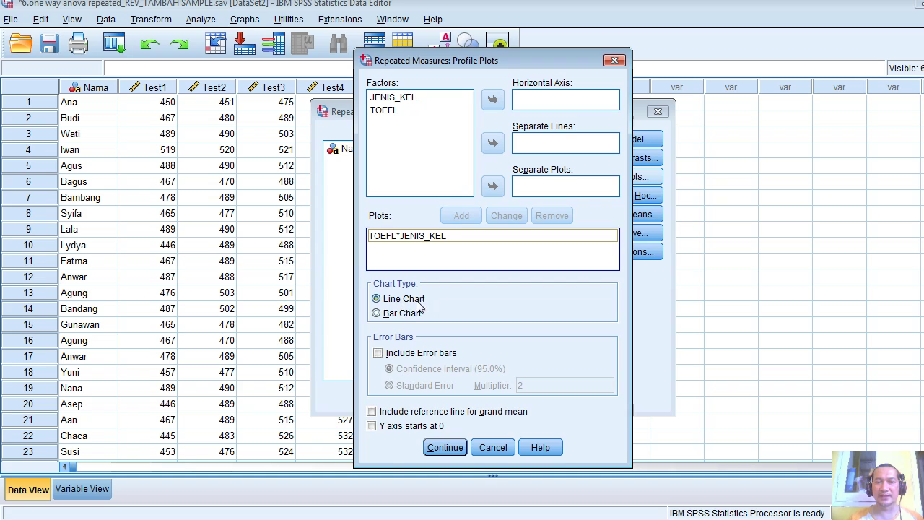
pyautogui.click(451, 447)
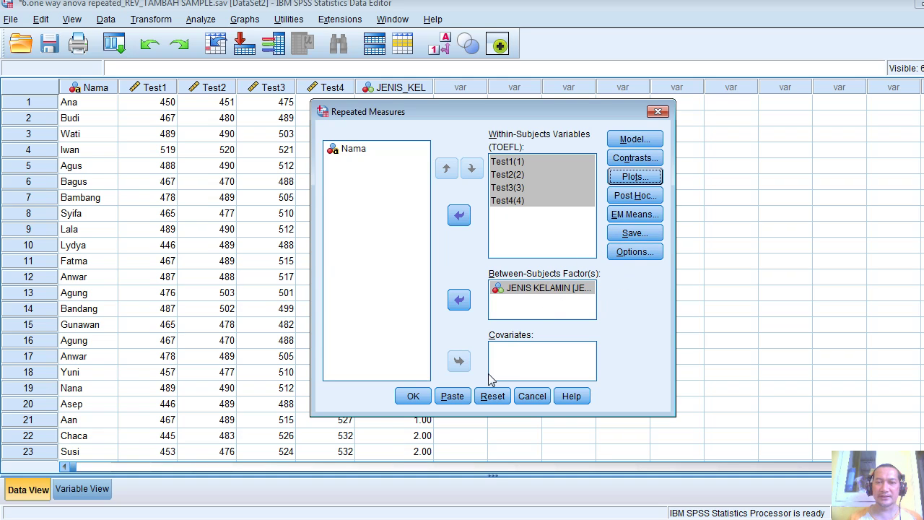
pyautogui.click(414, 397)
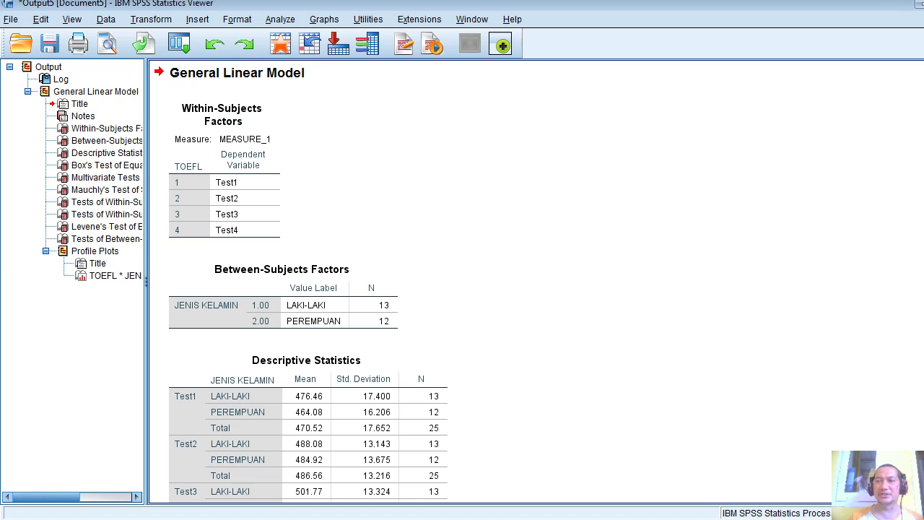
# - Examine the descriptive statistics, Mauchly's Test of Sphericity and Box's Test of Equality of Covariance Matrices in the output
pyautogui.scroll(-10, 390, 281)
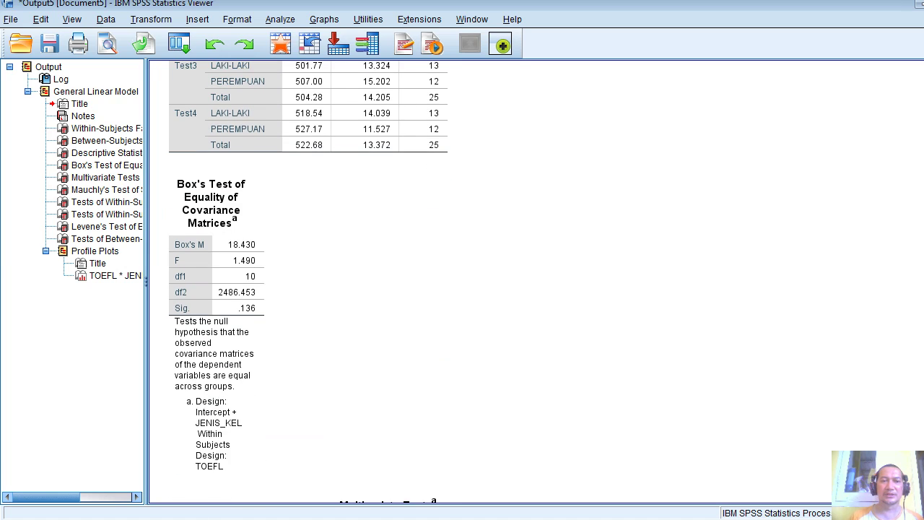
pyautogui.scroll(-3, 389, 281)
pyautogui.scroll(-4, 390, 282)
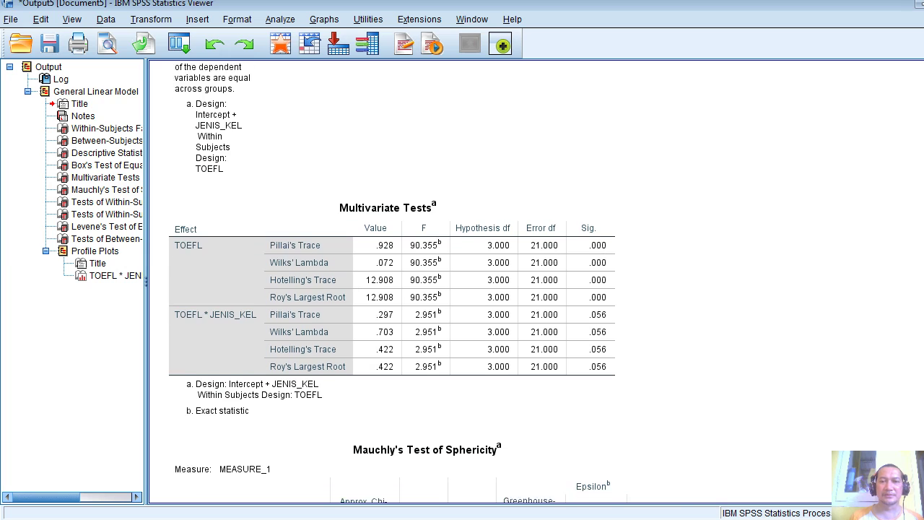
pyautogui.scroll(-5, 390, 281)
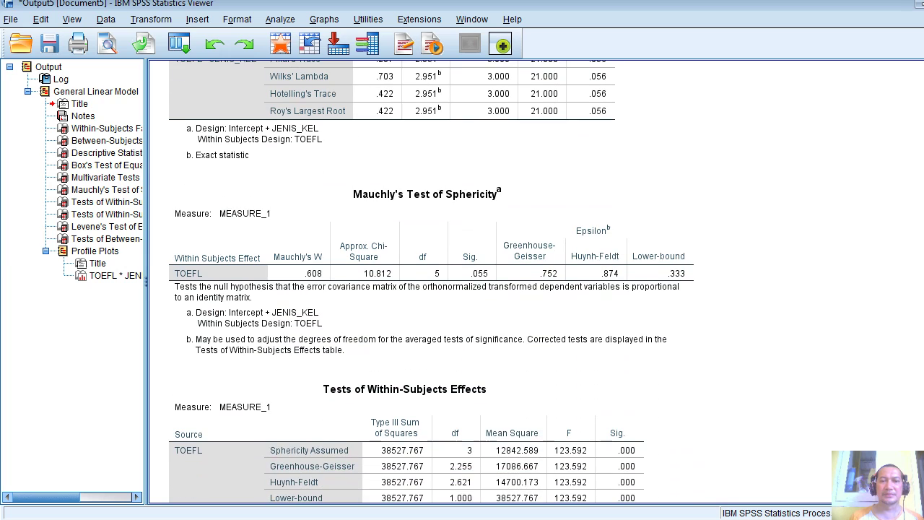
pyautogui.click(453, 272)
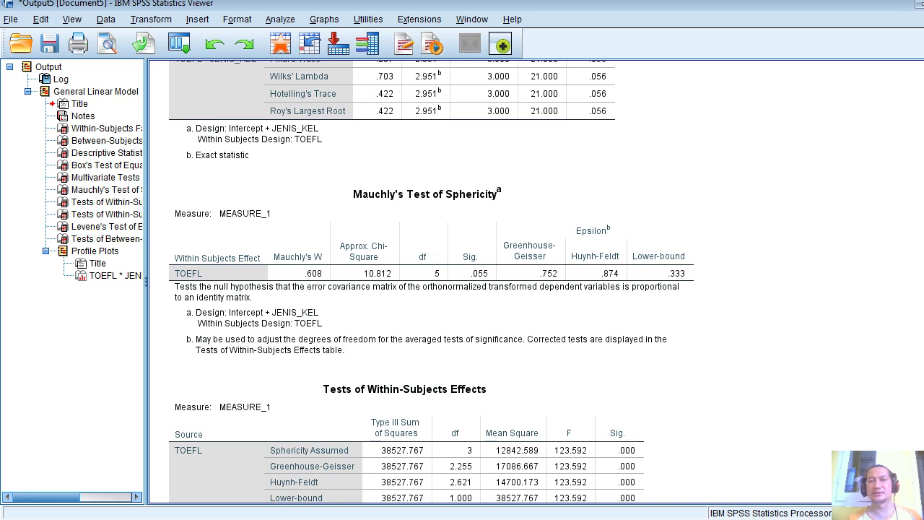
pyautogui.scroll(10, 392, 281)
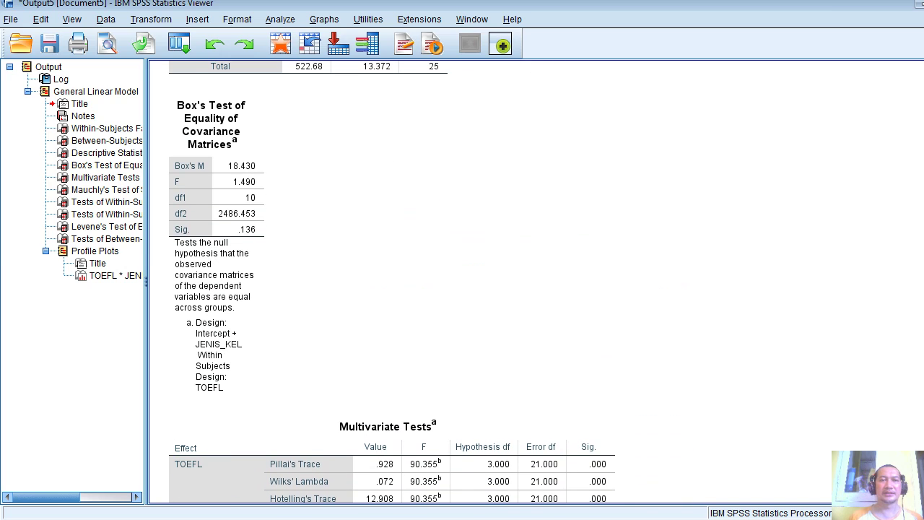
pyautogui.scroll(1, 391, 281)
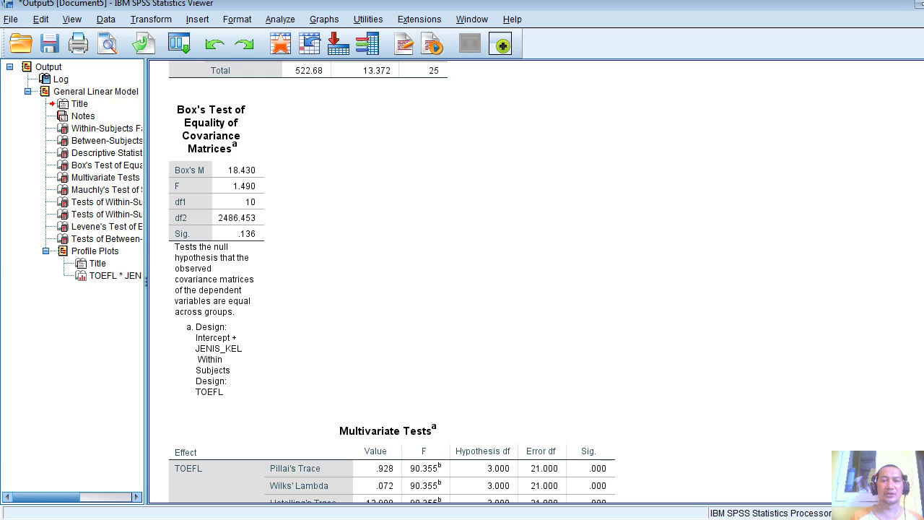
# - Examine the Tests of Within-Subjects Effects table, including the Sphericity Assumed rows for TOEFL and TOEFL * JENIS_KEL
pyautogui.scroll(-12, 432, 282)
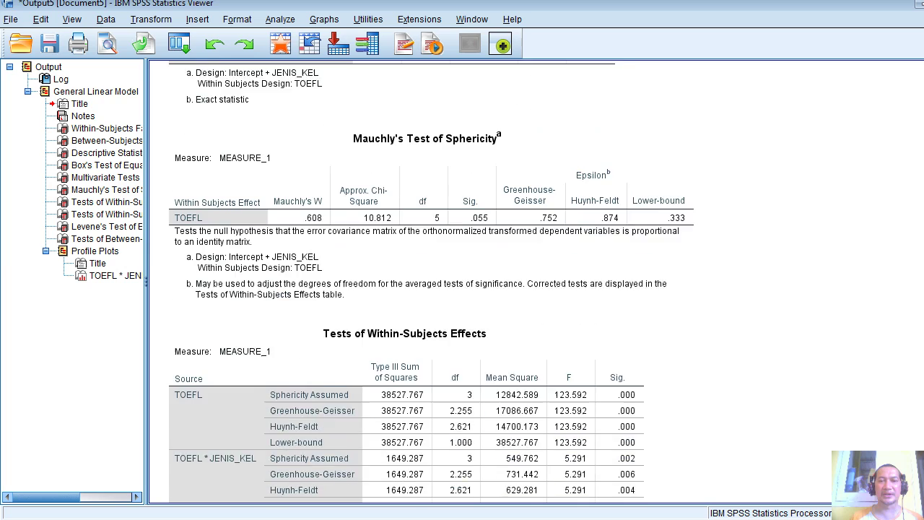
pyautogui.scroll(-4, 432, 282)
pyautogui.scroll(-1, 432, 281)
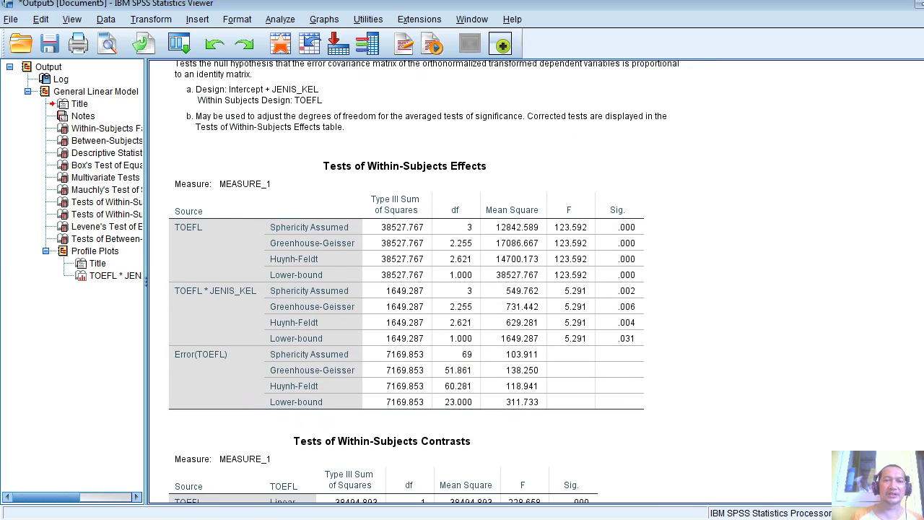
pyautogui.click(597, 252)
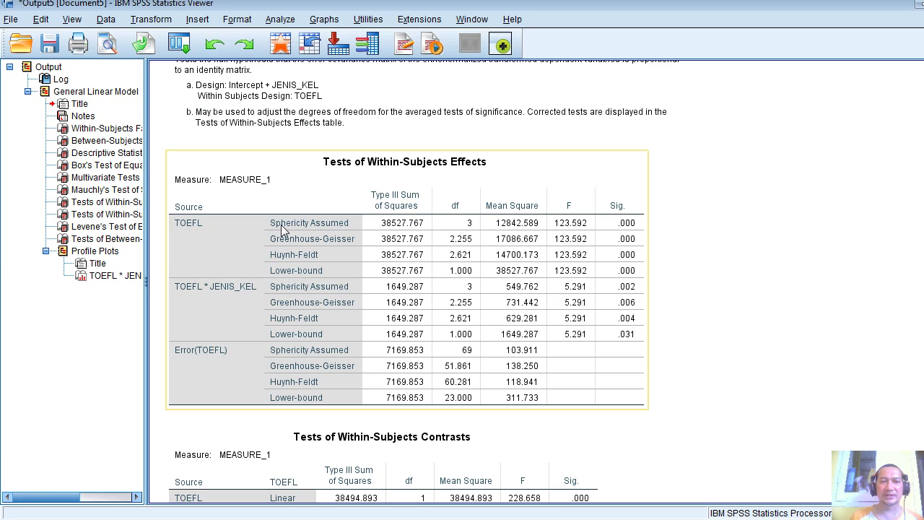
pyautogui.click(507, 114)
pyautogui.click(509, 144)
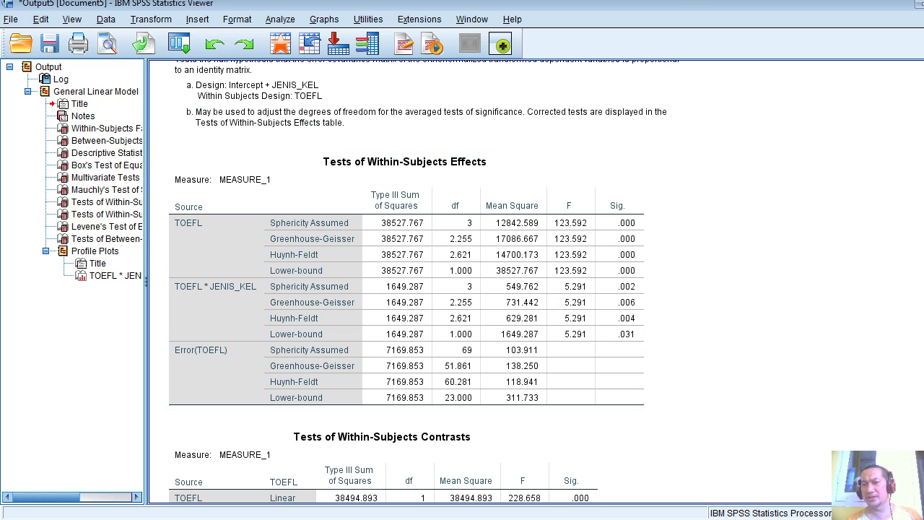
# - Examine the profile plot of estimated marginal means for LAKI-LAKI and PEREMPUAN across the four TOEFL tests
pyautogui.scroll(-8, 404, 281)
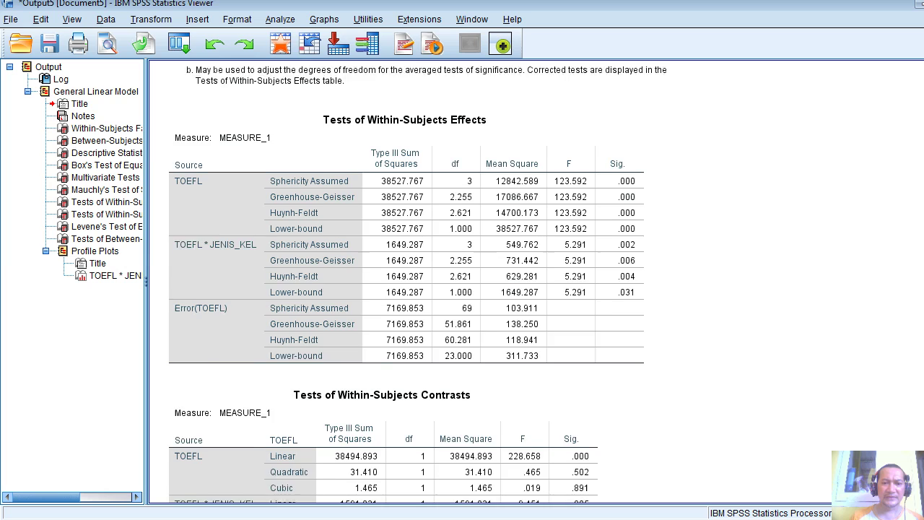
pyautogui.scroll(-15, 383, 282)
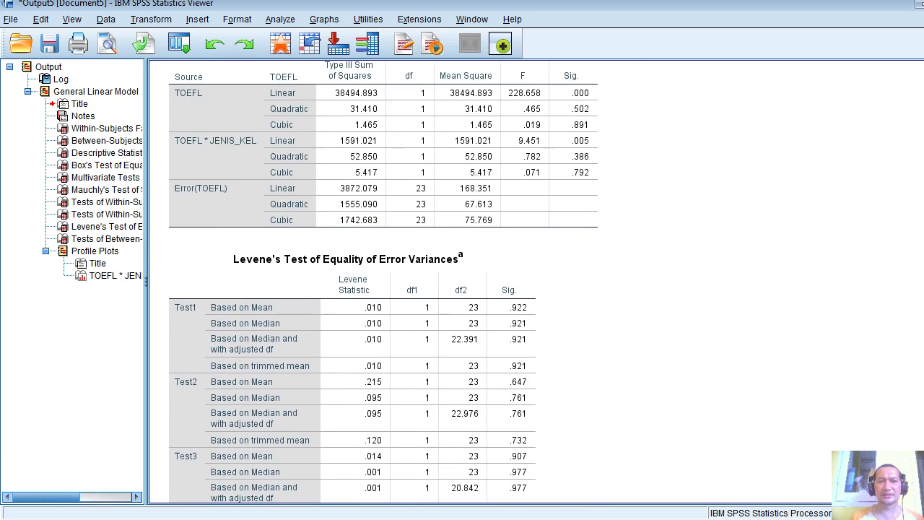
pyautogui.scroll(-1, 462, 281)
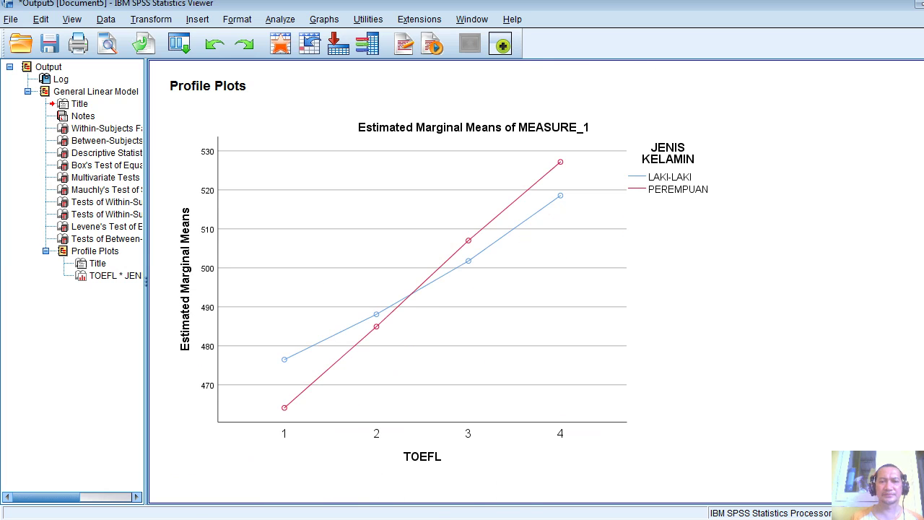
pyautogui.scroll(2, 462, 281)
pyautogui.scroll(-1, 462, 282)
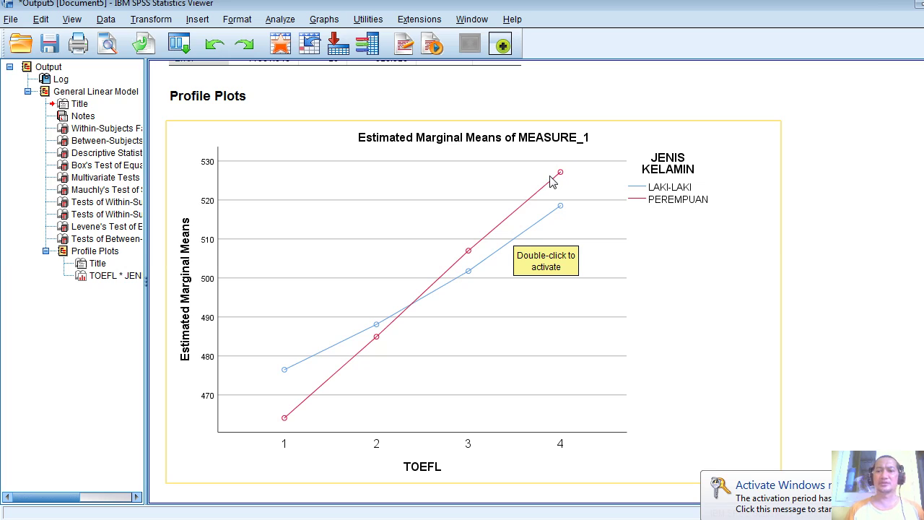
pyautogui.click(845, 273)
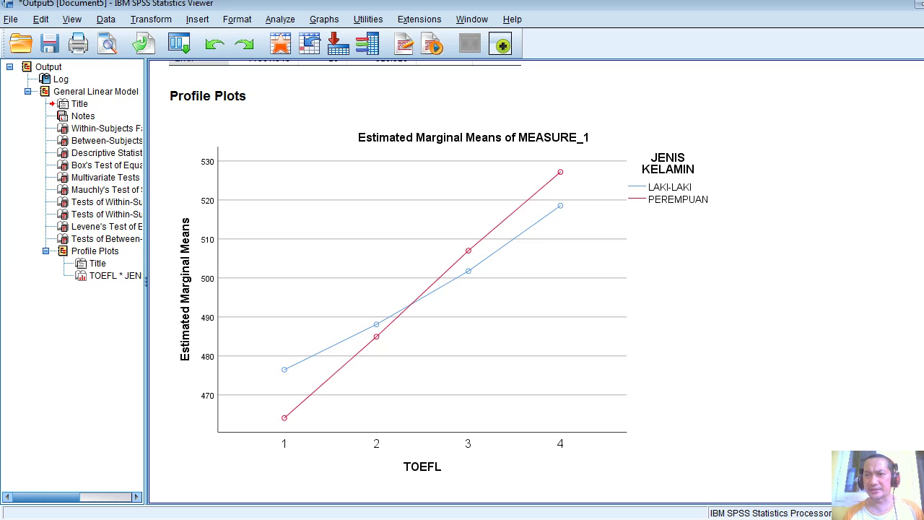
# - Go back through the output to review the significance values of Mauchly's Test of Sphericity and Box's Test
pyautogui.scroll(15, 462, 282)
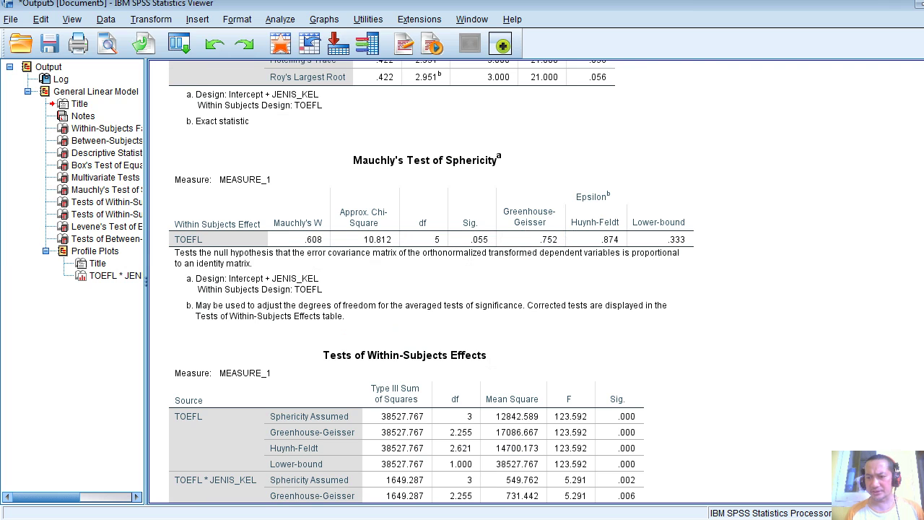
pyautogui.scroll(-6, 527, 388)
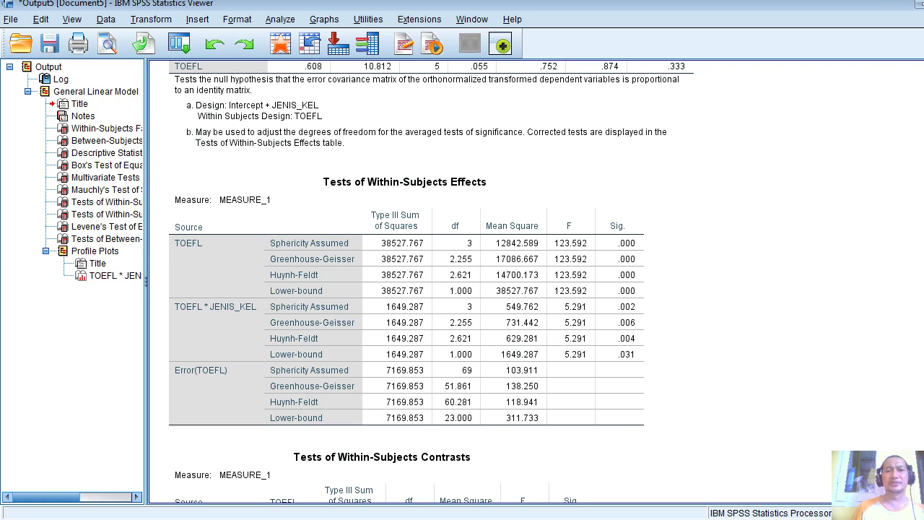
pyautogui.scroll(-15, 404, 281)
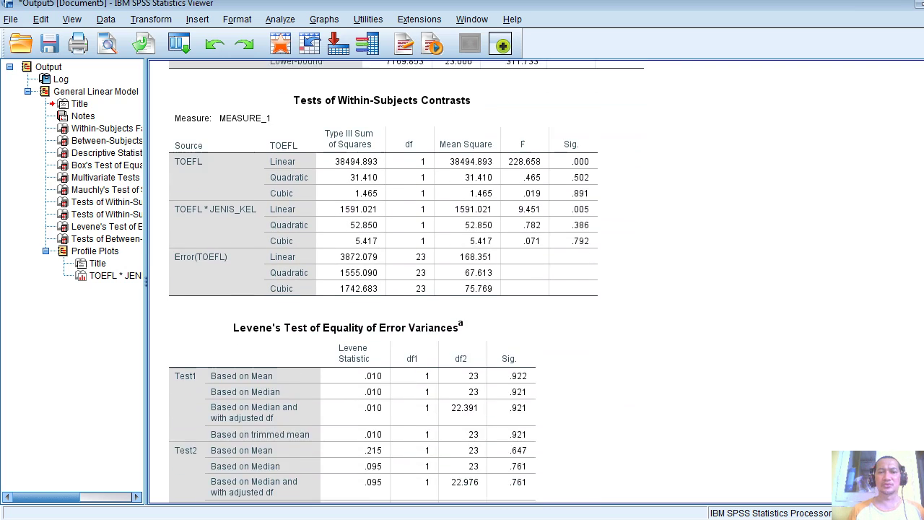
pyautogui.scroll(20, 405, 282)
pyautogui.scroll(9, 431, 282)
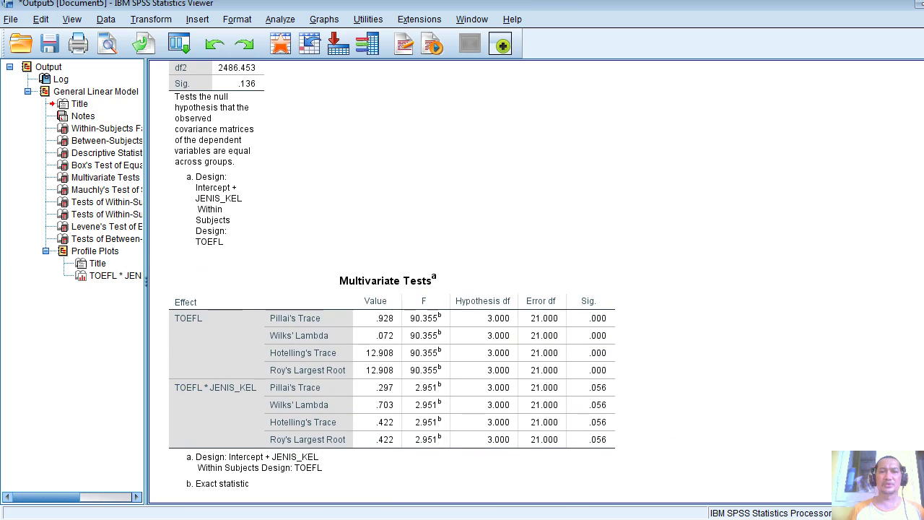
pyautogui.scroll(-1, 432, 281)
pyautogui.scroll(13, 431, 281)
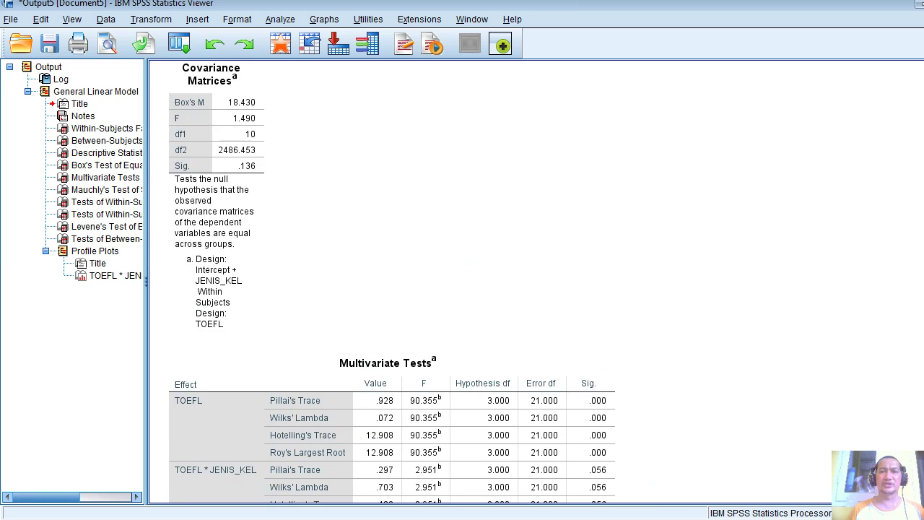
pyautogui.scroll(6, 432, 281)
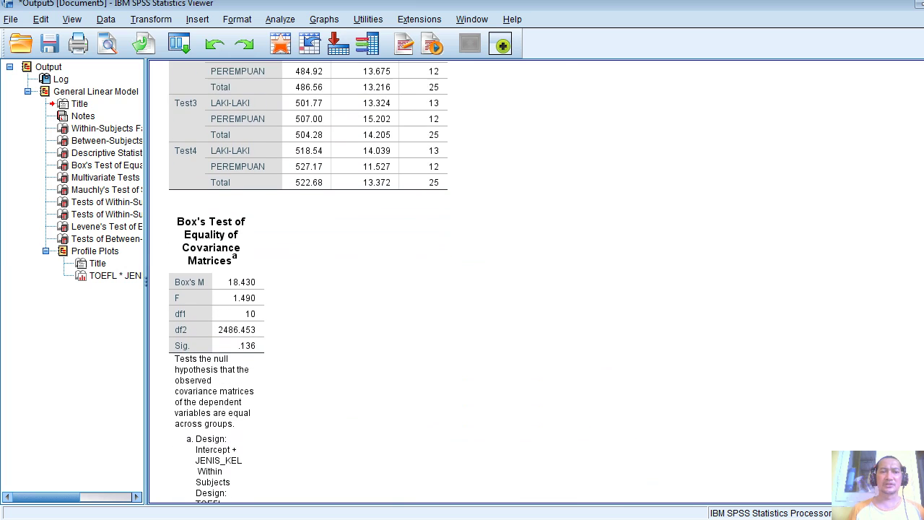
pyautogui.scroll(-11, 431, 282)
pyautogui.scroll(-11, 432, 282)
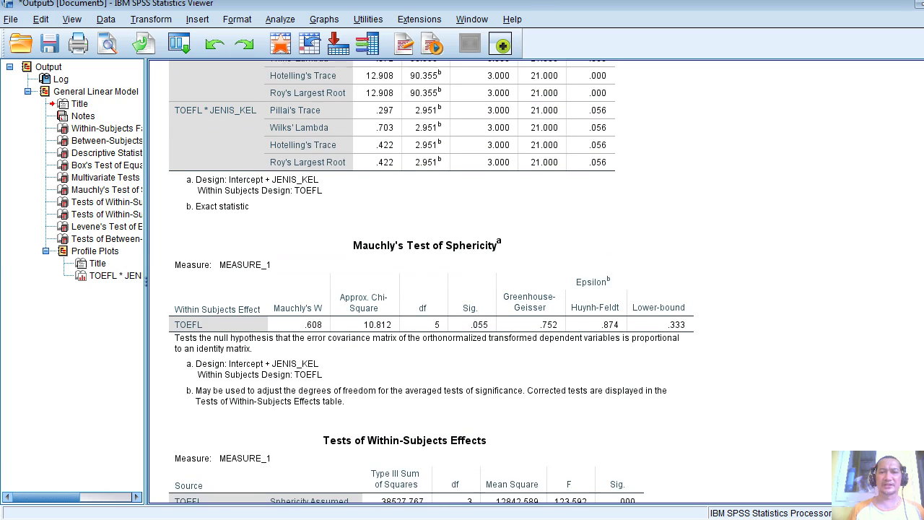
pyautogui.click(456, 306)
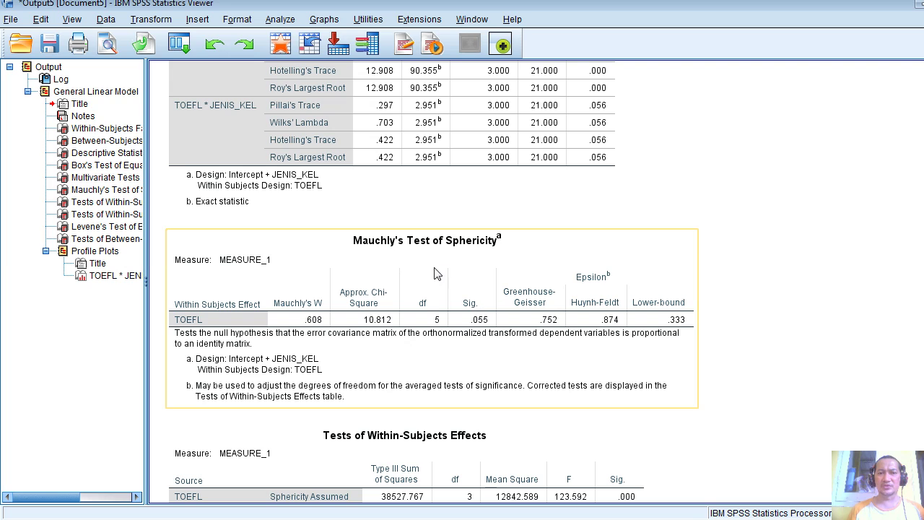
pyautogui.click(894, 276)
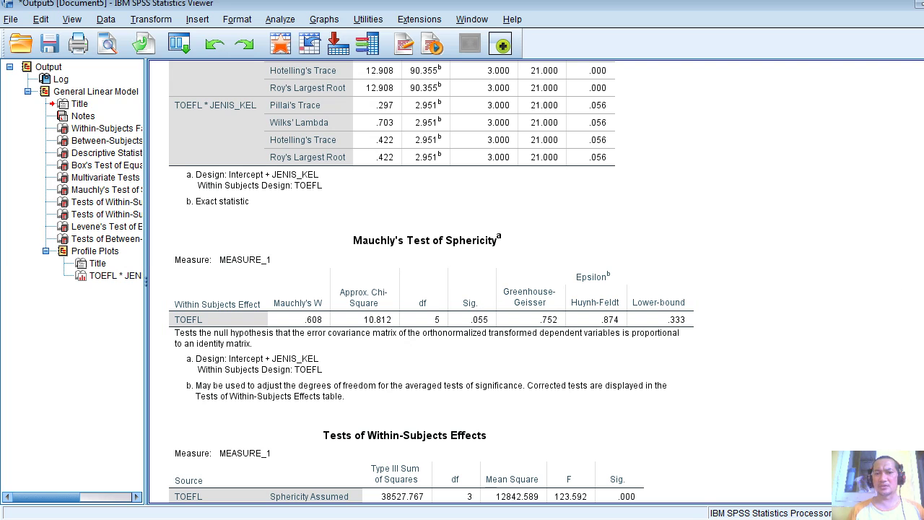
pyautogui.scroll(10, 433, 281)
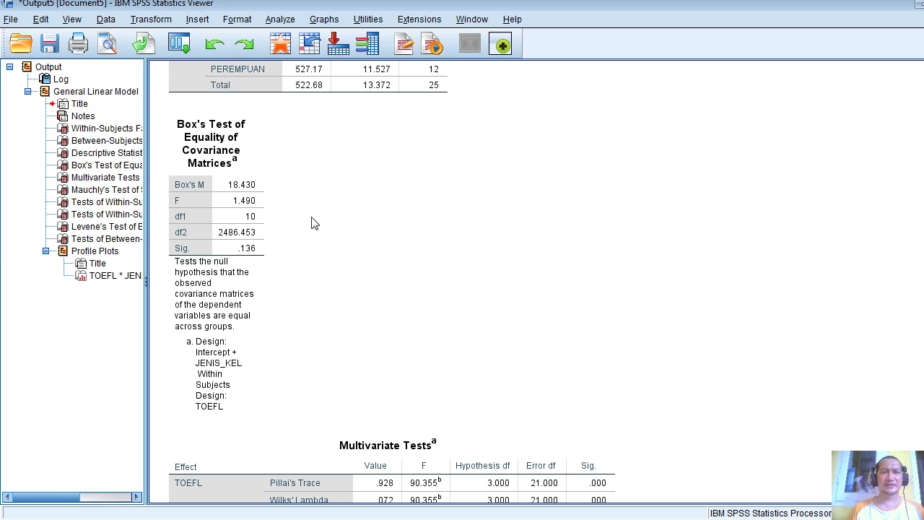
pyautogui.click(265, 256)
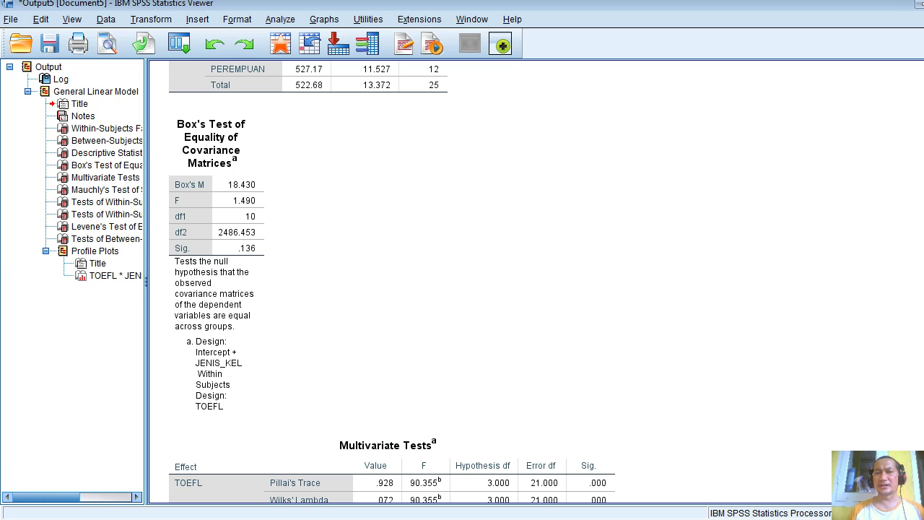
# - Review the TOEFL main effect and the TOEFL * JENIS_KEL interaction in the Tests of Within-Subjects Effects table
pyautogui.scroll(-15, 392, 282)
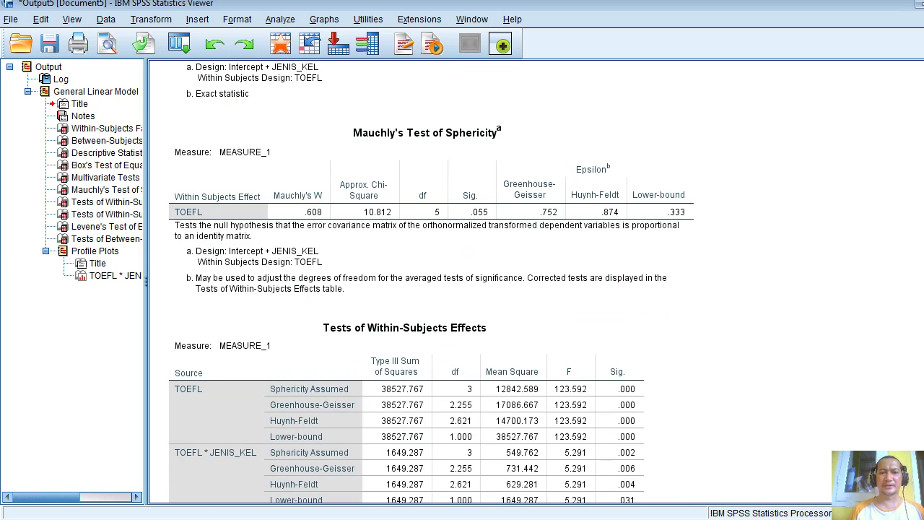
pyautogui.scroll(-6, 406, 281)
pyautogui.scroll(3, 407, 282)
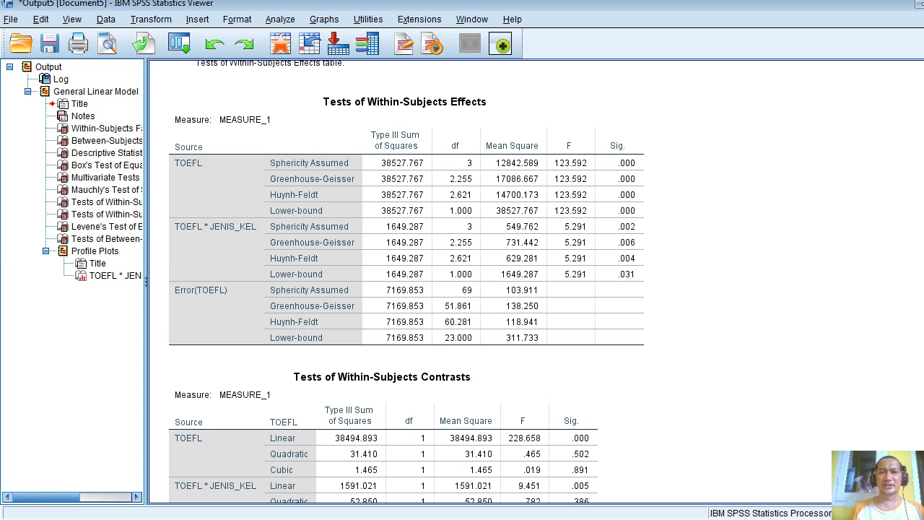
pyautogui.click(635, 153)
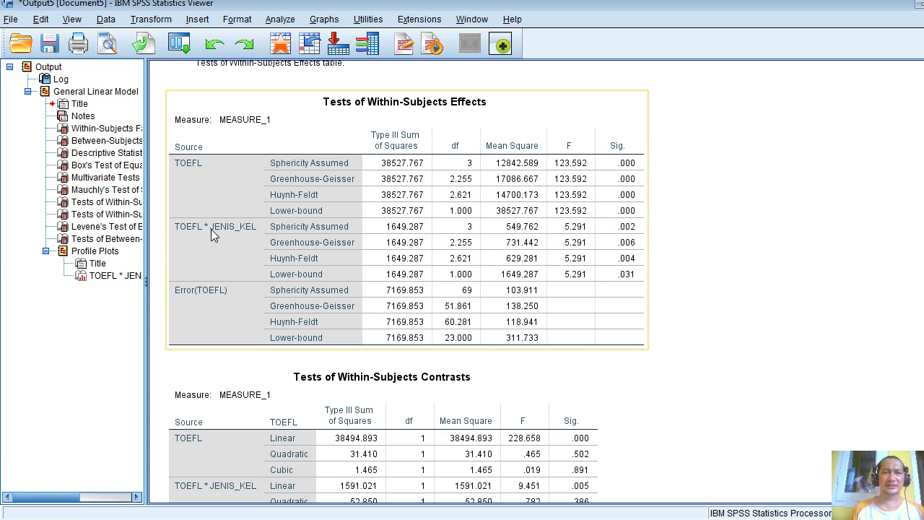
pyautogui.click(657, 221)
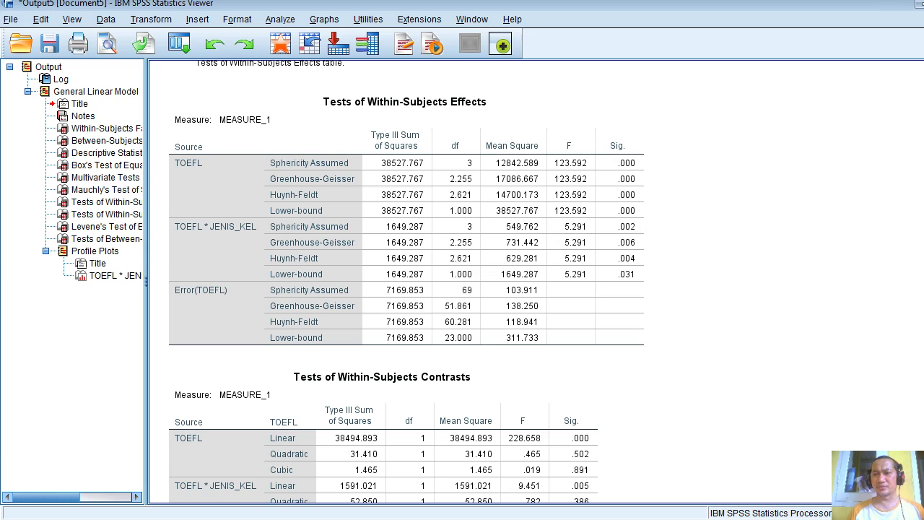
# - Examine the JENIS_KEL effect in the Tests of Between-Subjects Effects table
pyautogui.scroll(-15, 438, 281)
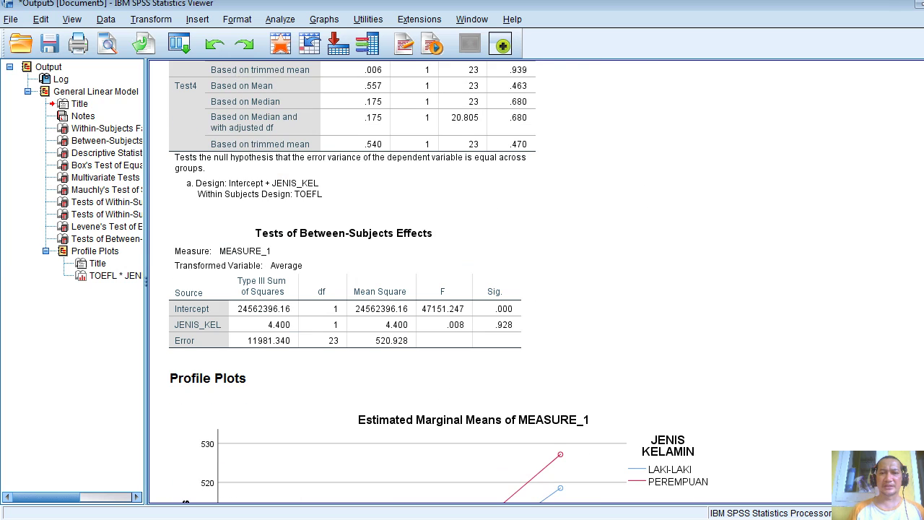
pyautogui.scroll(-5, 438, 281)
pyautogui.scroll(8, 438, 281)
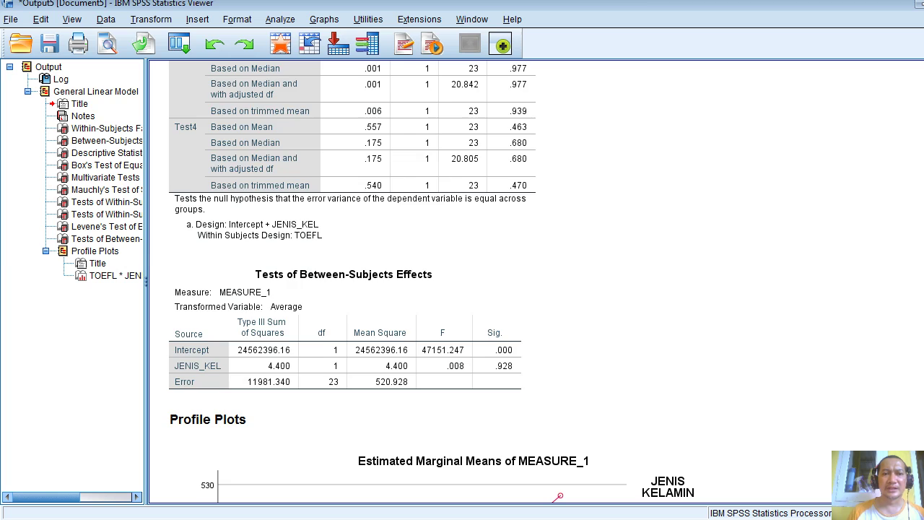
pyautogui.scroll(10, 404, 281)
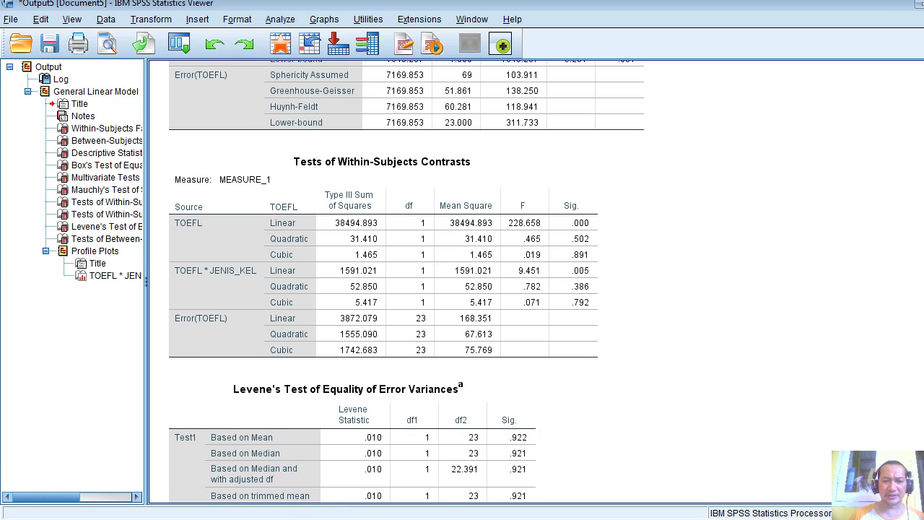
# - Switch to the PowerPoint slide show and advance to slide 4 with the statistics e-book covers
pyautogui.hotkey('alt', 'Tab')
pyautogui.press('Right')
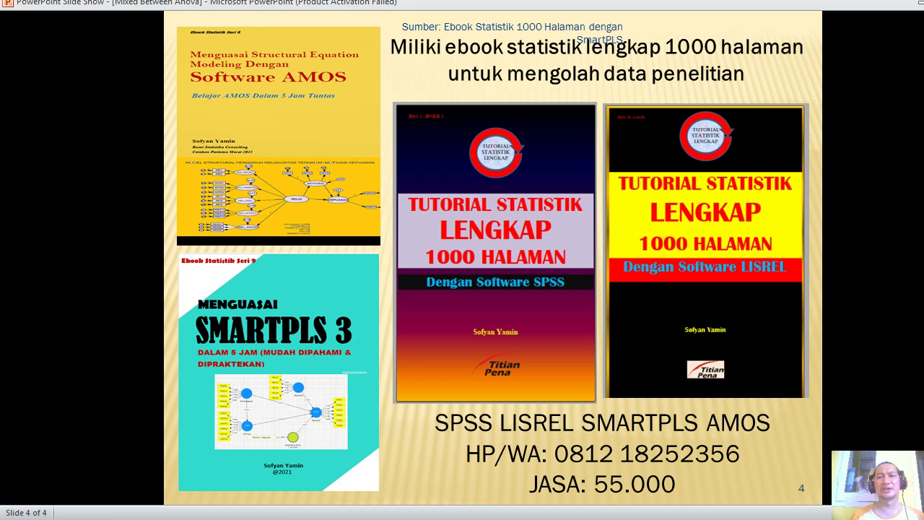